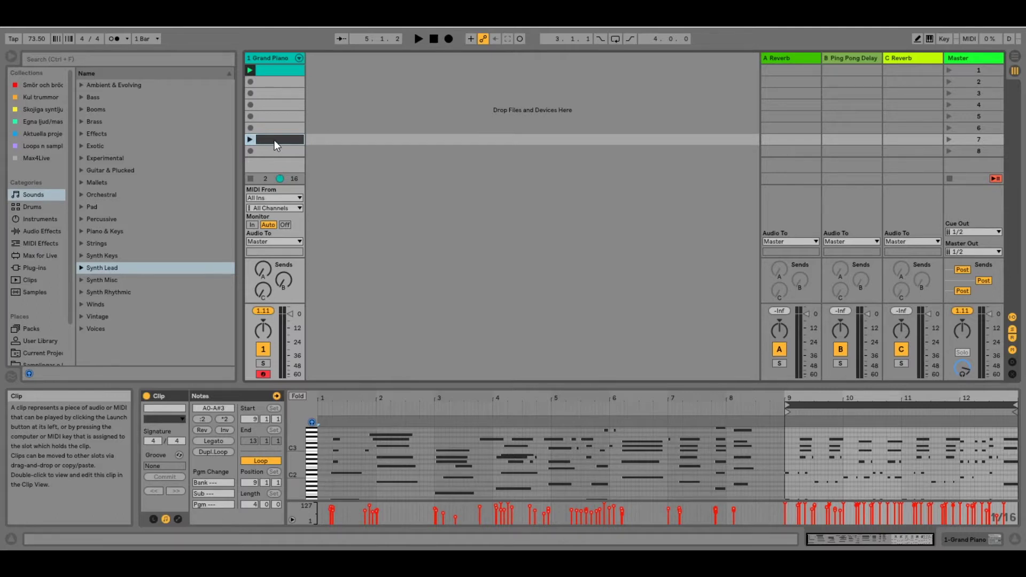
Crop the first Grand Piano clip to its looped section and audition it
{"action": "left_click", "coordinate": [275, 69]}
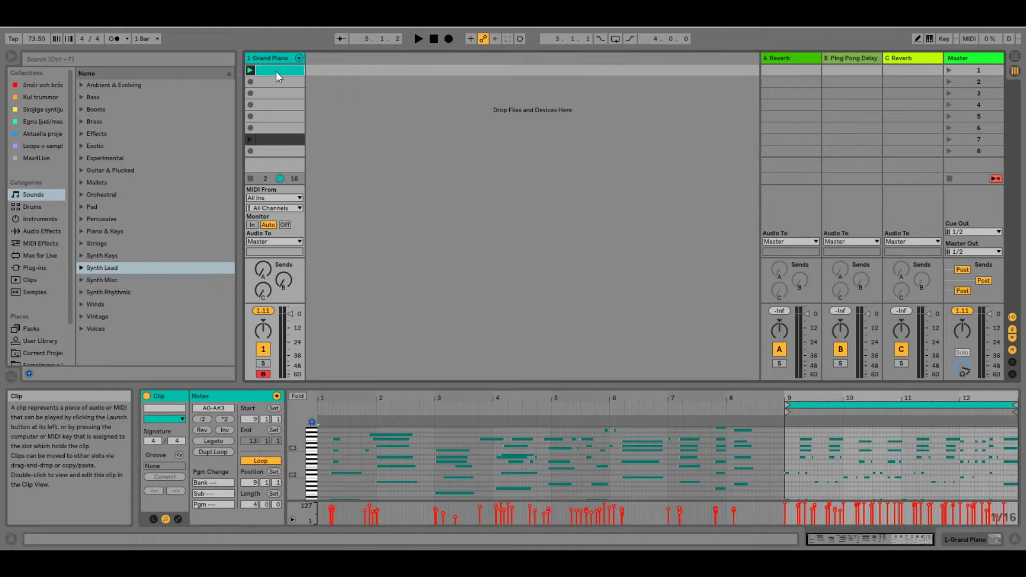
{"action": "right_click", "coordinate": [275, 71]}
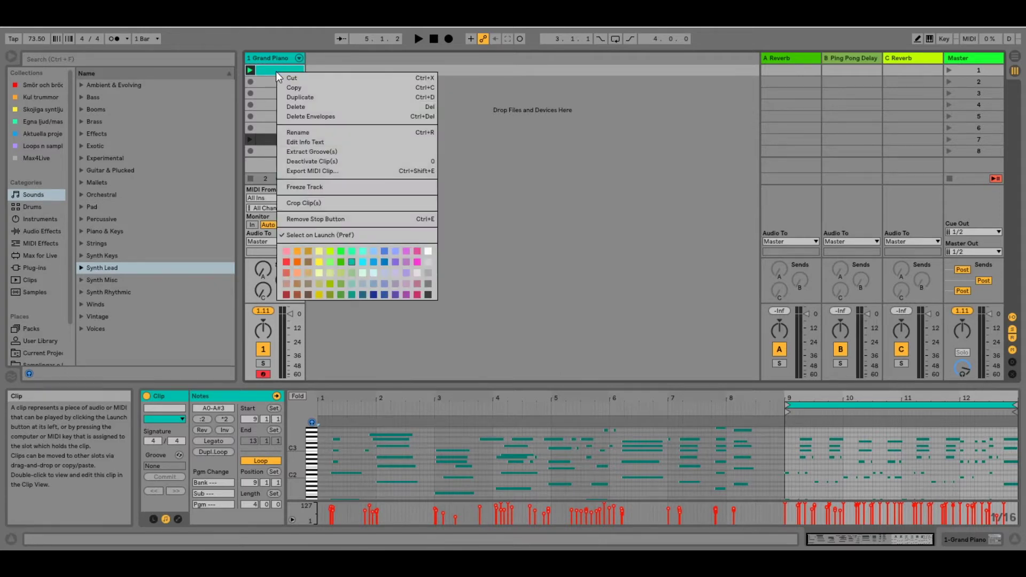
{"action": "left_click", "coordinate": [304, 203]}
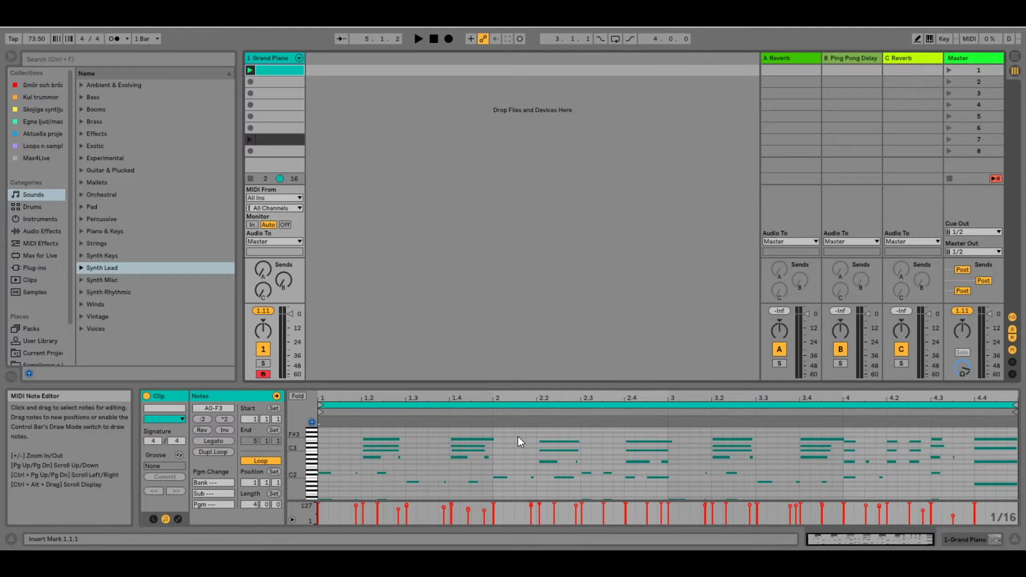
{"action": "key", "text": "space"}
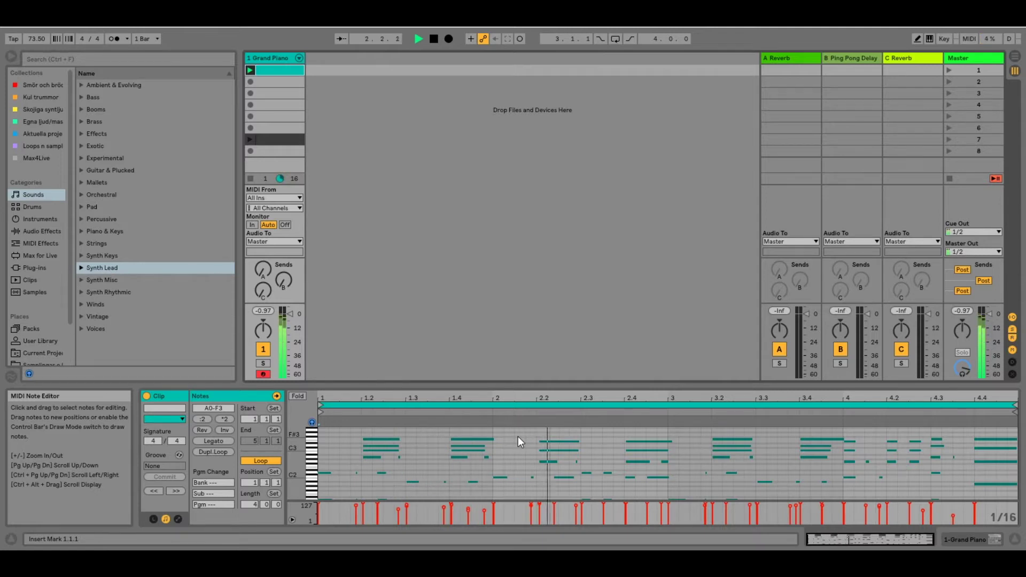
{"action": "key", "text": "space"}
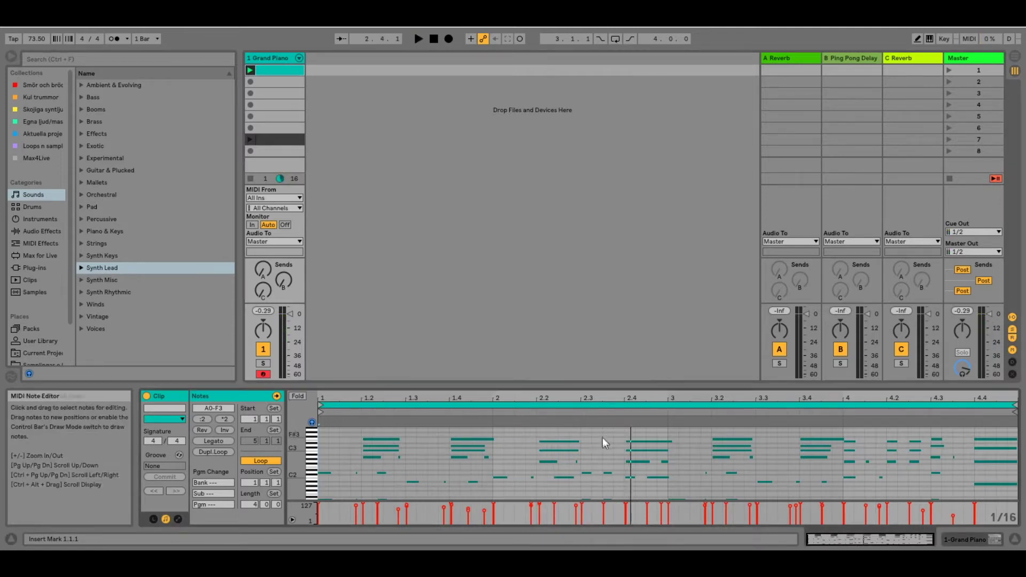
Quantize the piano clip's note starts to 1/16T and play the clip to check the timing
{"action": "right_click", "coordinate": [621, 445]}
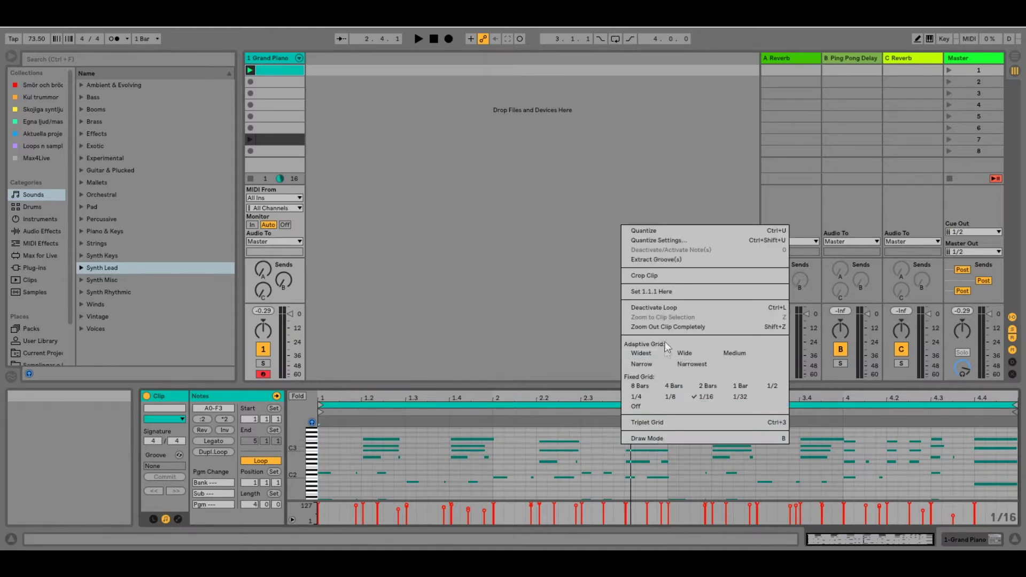
{"action": "left_click", "coordinate": [664, 240]}
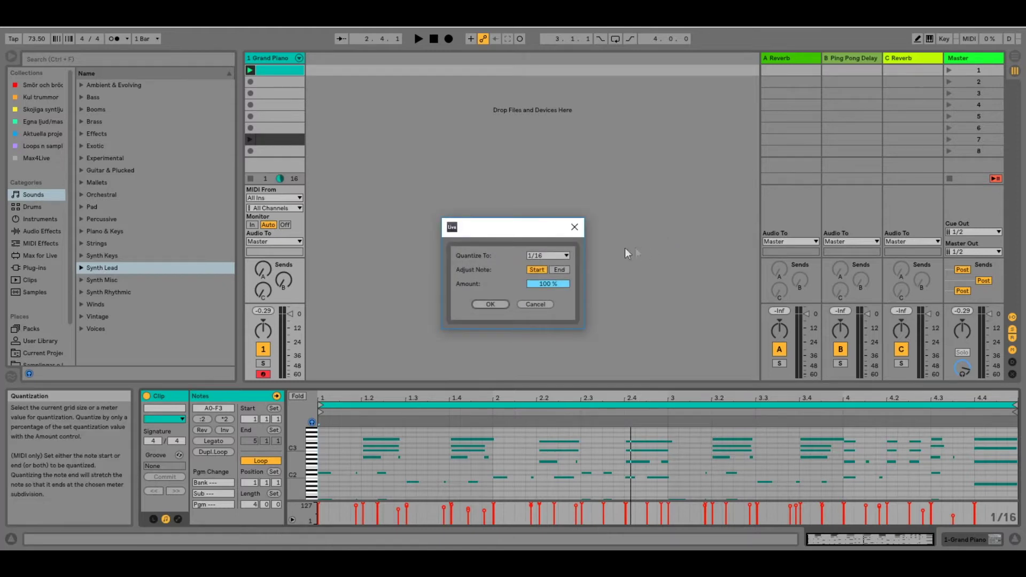
{"action": "left_click", "coordinate": [535, 257]}
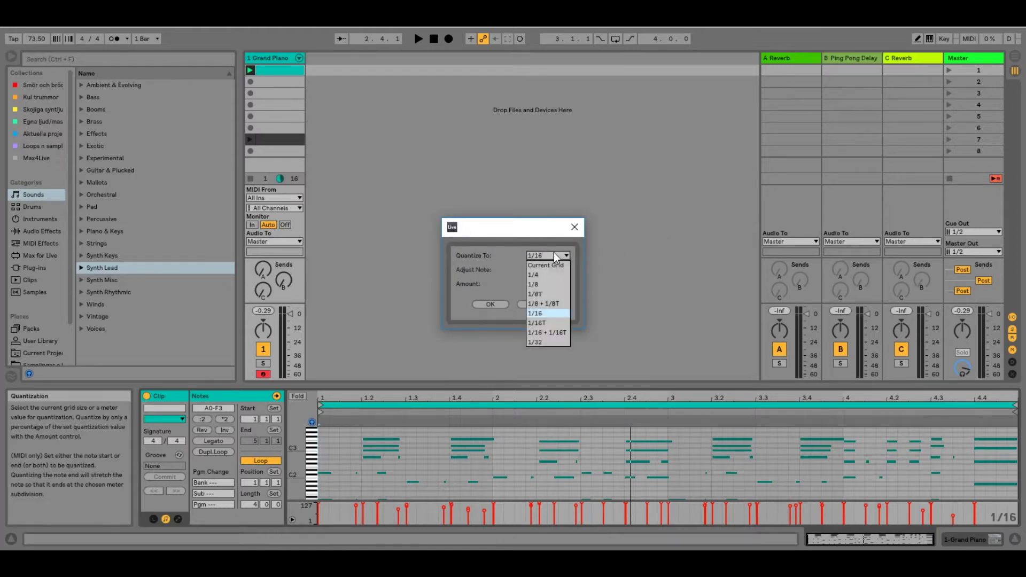
{"action": "left_click", "coordinate": [544, 322]}
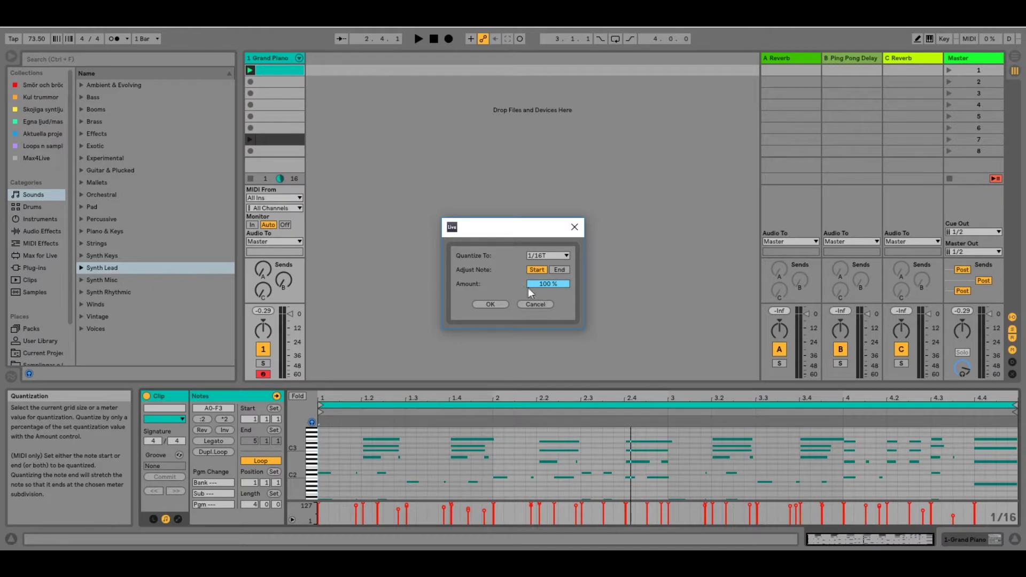
{"action": "left_click_drag", "start_coordinate": [552, 286], "coordinate": [553, 294]}
{"action": "left_click", "coordinate": [491, 304]}
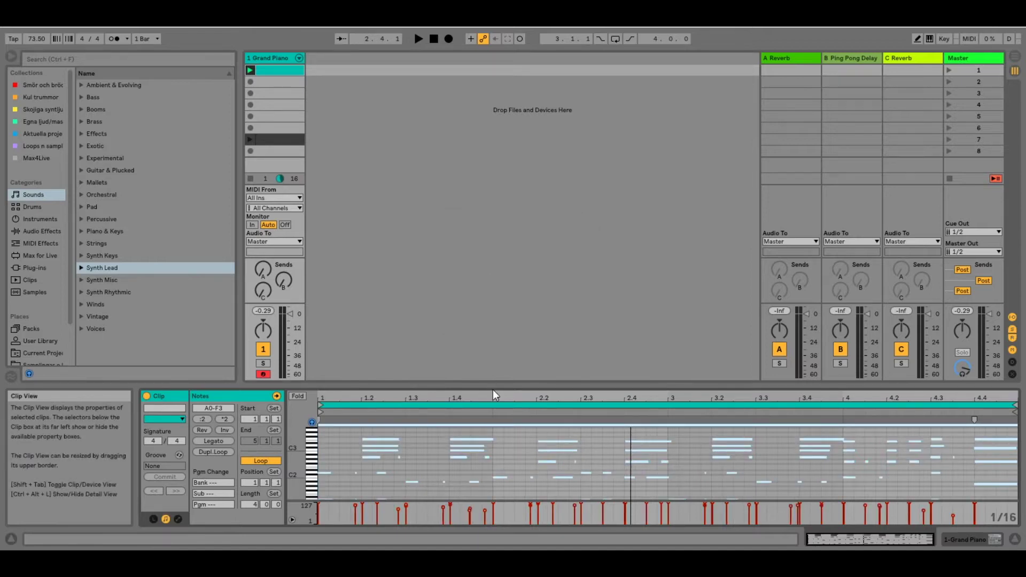
{"action": "key", "text": "space"}
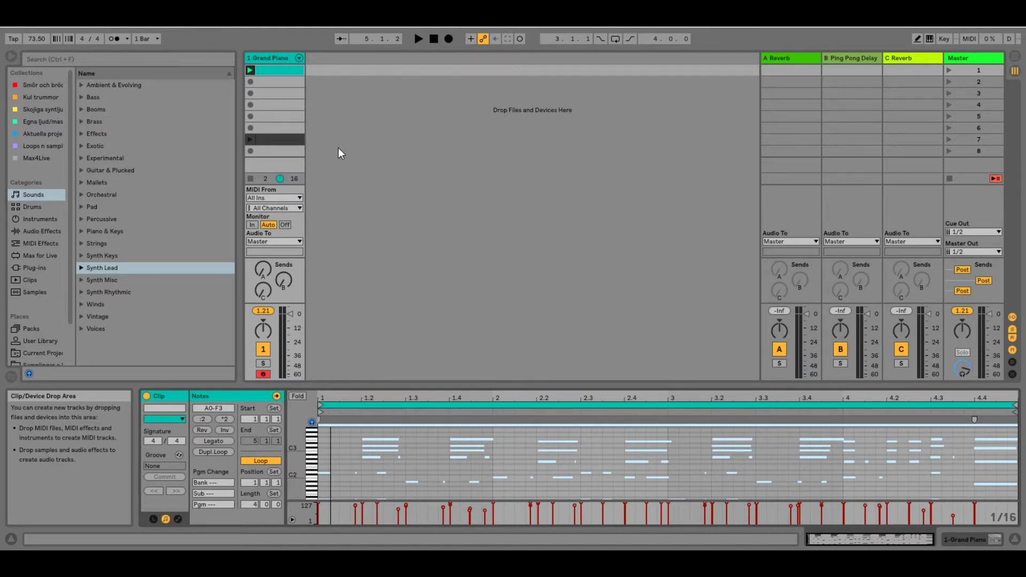
Load Arizona Kit.adg from the Kul trummor collection onto a new MIDI track
{"action": "left_click", "coordinate": [270, 70]}
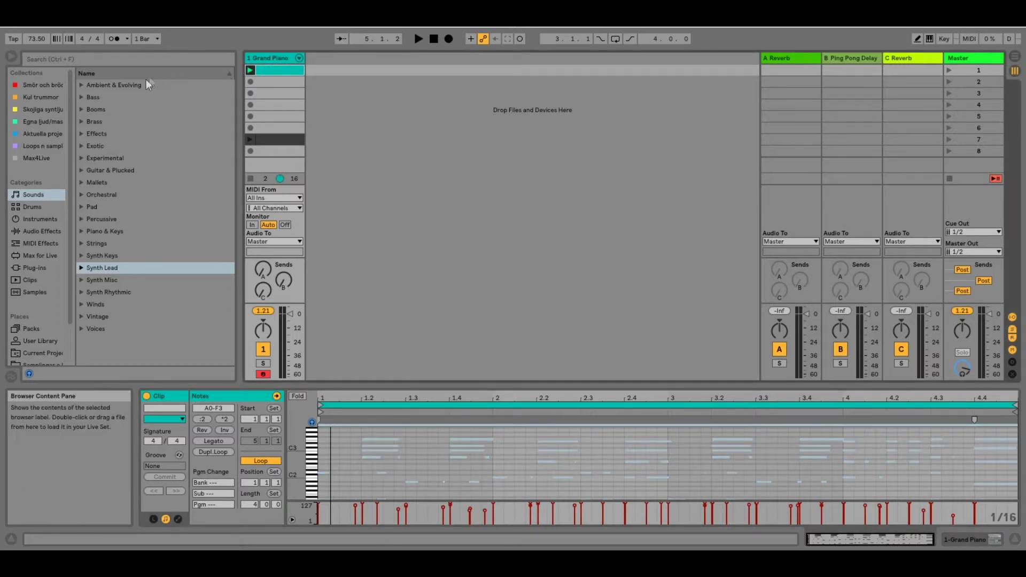
{"action": "left_click", "coordinate": [51, 96]}
{"action": "left_click_drag", "start_coordinate": [100, 86], "coordinate": [367, 85]}
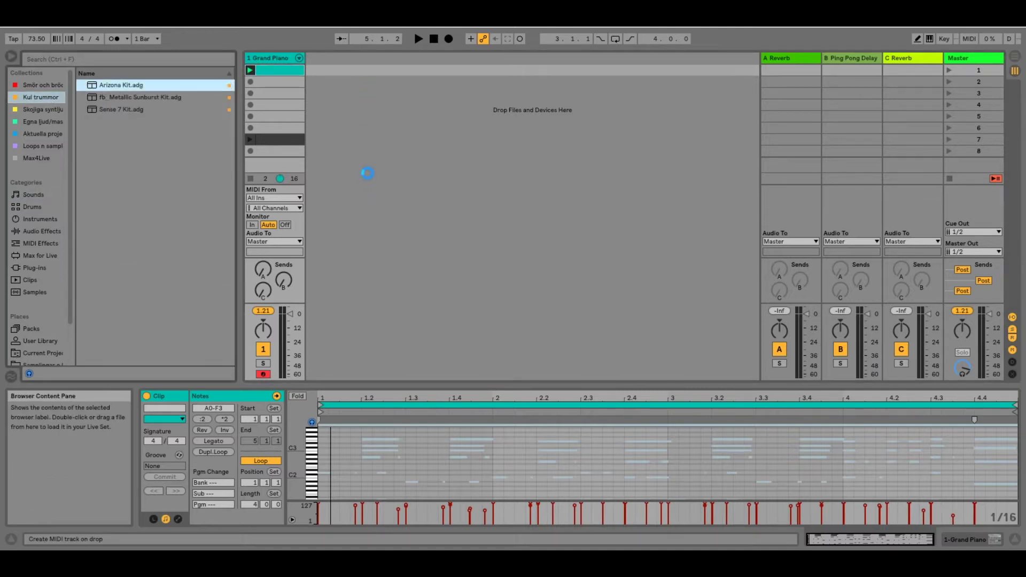
{"action": "left_click_drag", "start_coordinate": [350, 166], "coordinate": [350, 166]}
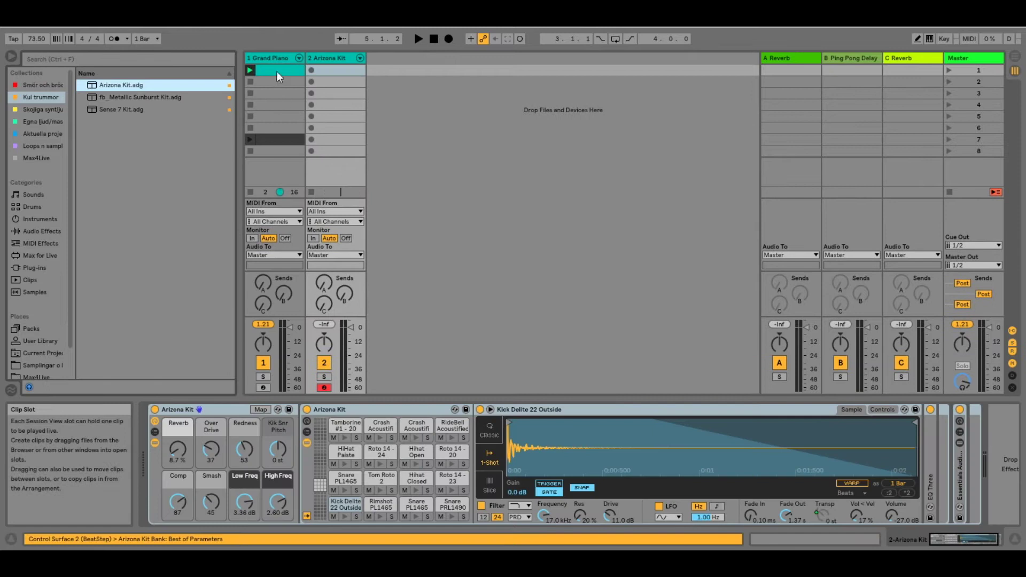
Copy the piano clip into the first slot of the Arizona Kit track and open its notes in an enlarged editor
{"action": "left_click_drag", "start_coordinate": [276, 69], "coordinate": [348, 69]}
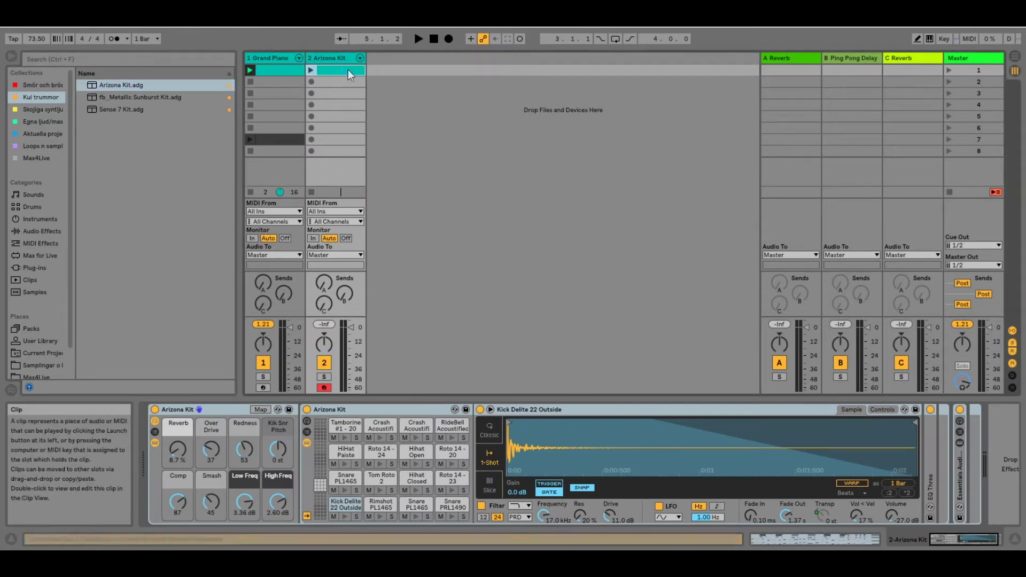
{"action": "double_click", "coordinate": [348, 69]}
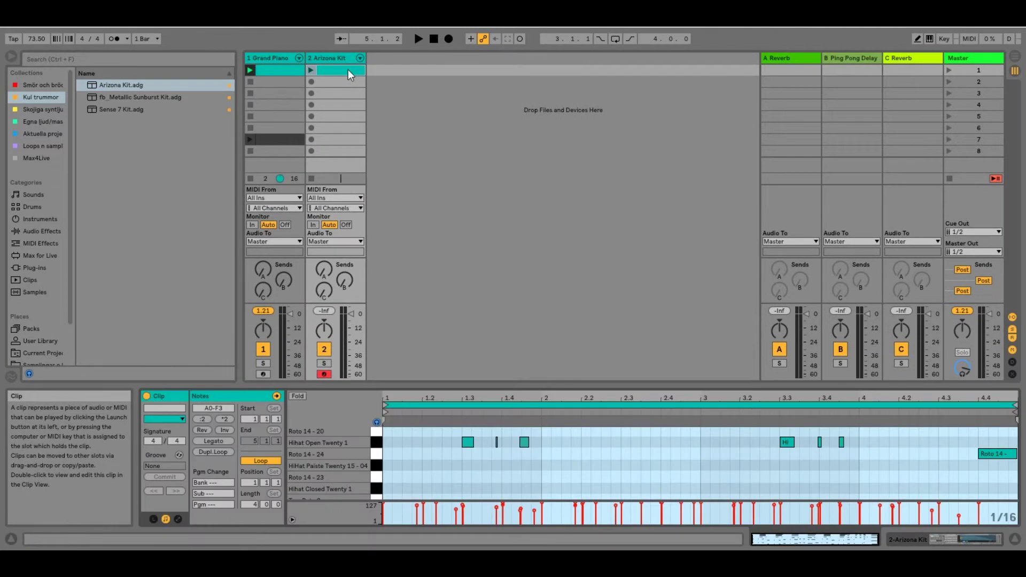
{"action": "left_click_drag", "start_coordinate": [512, 383], "coordinate": [509, 196]}
{"action": "left_click_drag", "start_coordinate": [364, 305], "coordinate": [357, 328]}
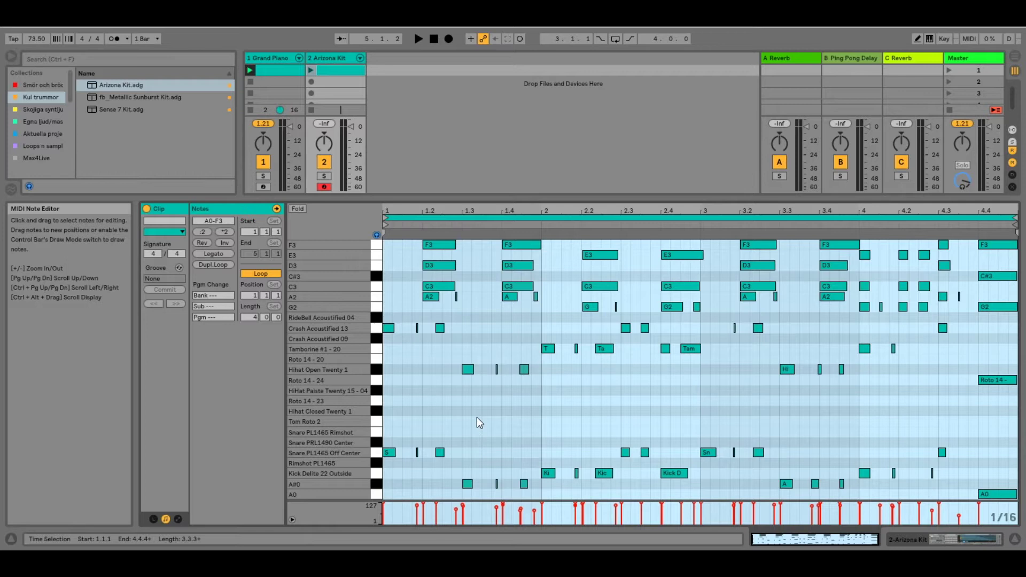
Deactivate all notes in the Arizona Kit clip
{"action": "left_click", "coordinate": [545, 418]}
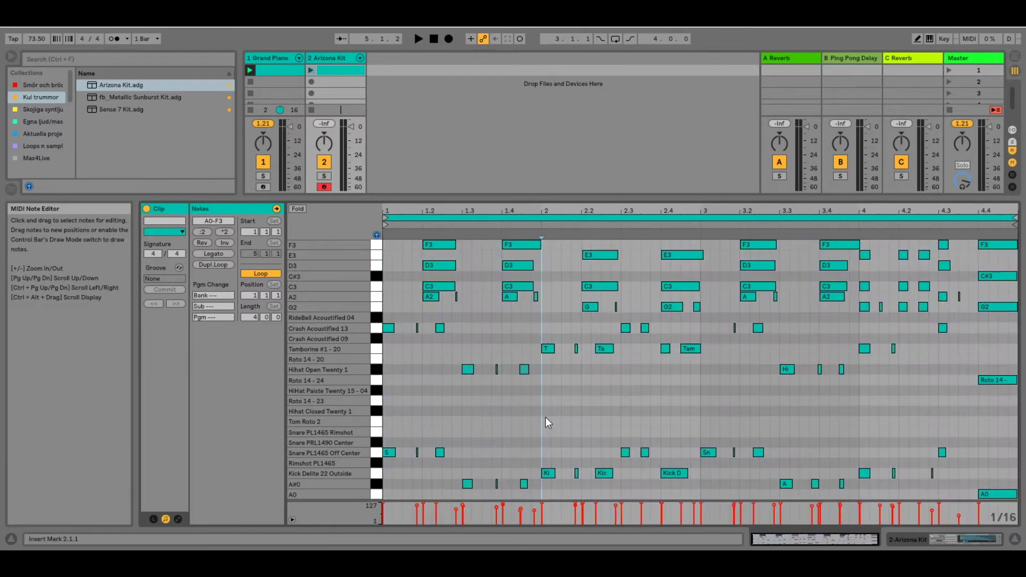
{"action": "key", "text": "ctrl+a"}
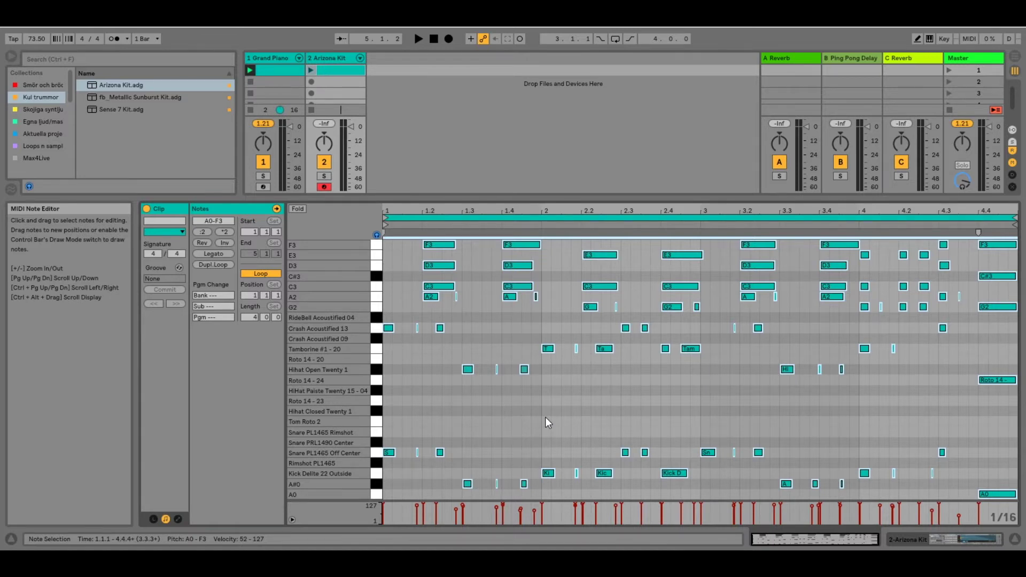
{"action": "key", "text": "0"}
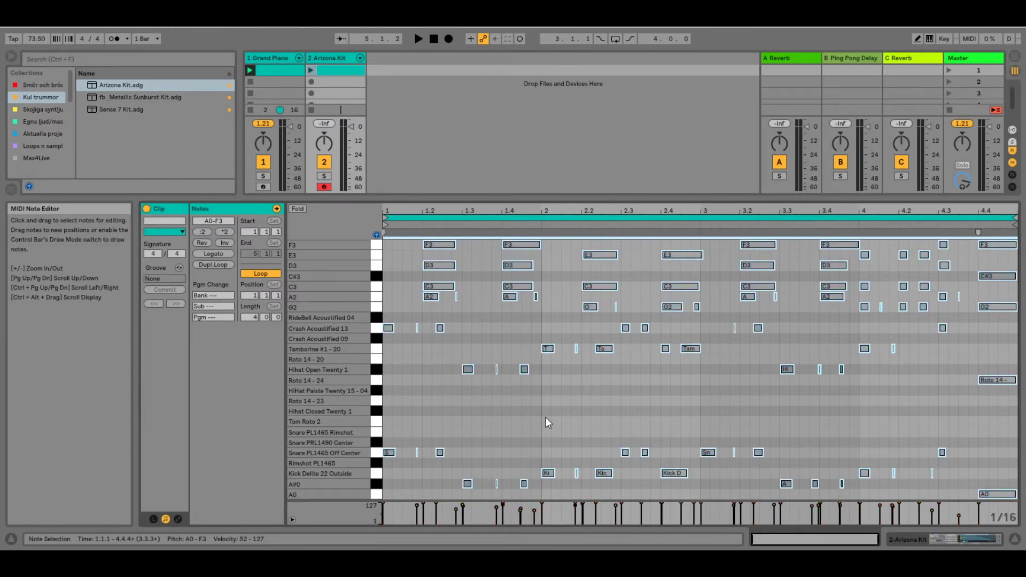
Move the D1, A#0 and A0 notes onto the Kick Delite 22 Outside row and activate all notes on that row
{"action": "left_click", "coordinate": [378, 452]}
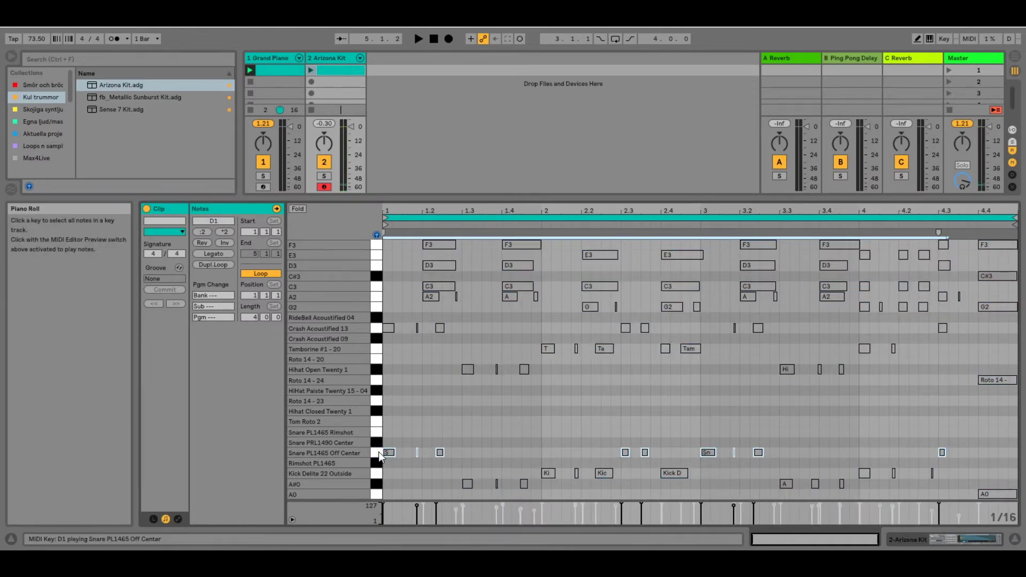
{"action": "key", "text": "Down"}
{"action": "key", "text": "Down"}
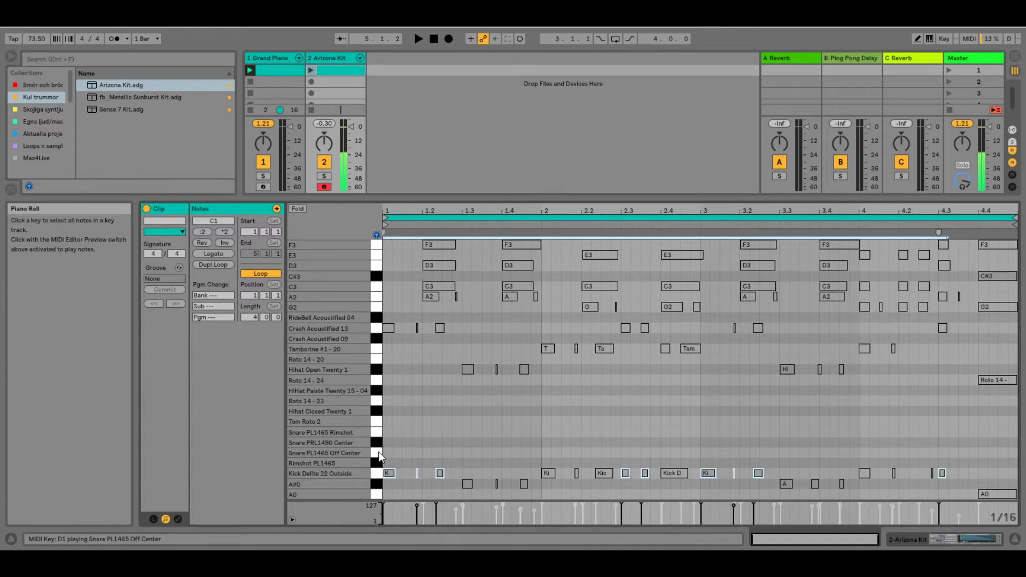
{"action": "left_click", "coordinate": [379, 483]}
{"action": "key", "text": "Up"}
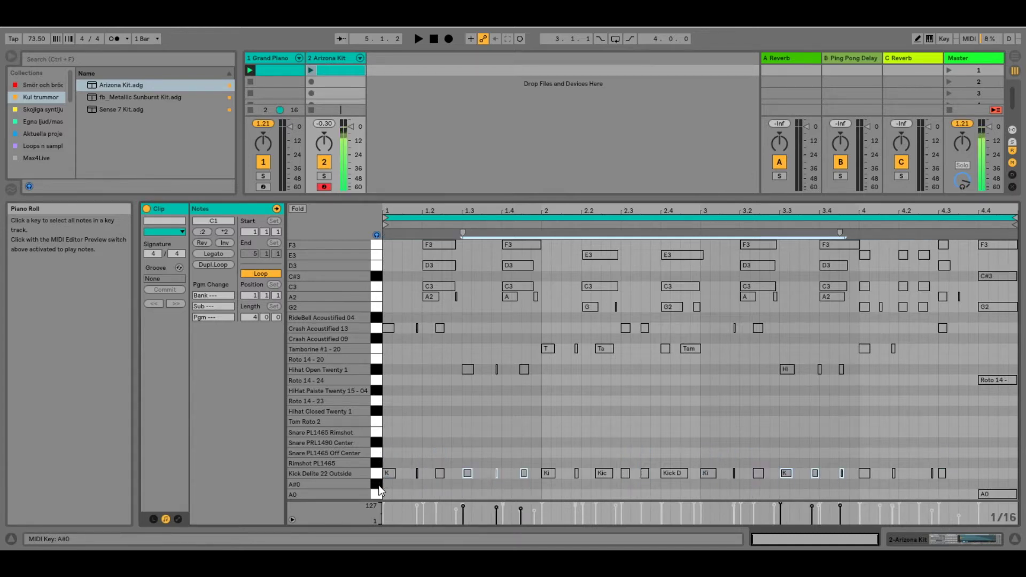
{"action": "left_click", "coordinate": [377, 498]}
{"action": "key", "text": "Up"}
{"action": "key", "text": "Up"}
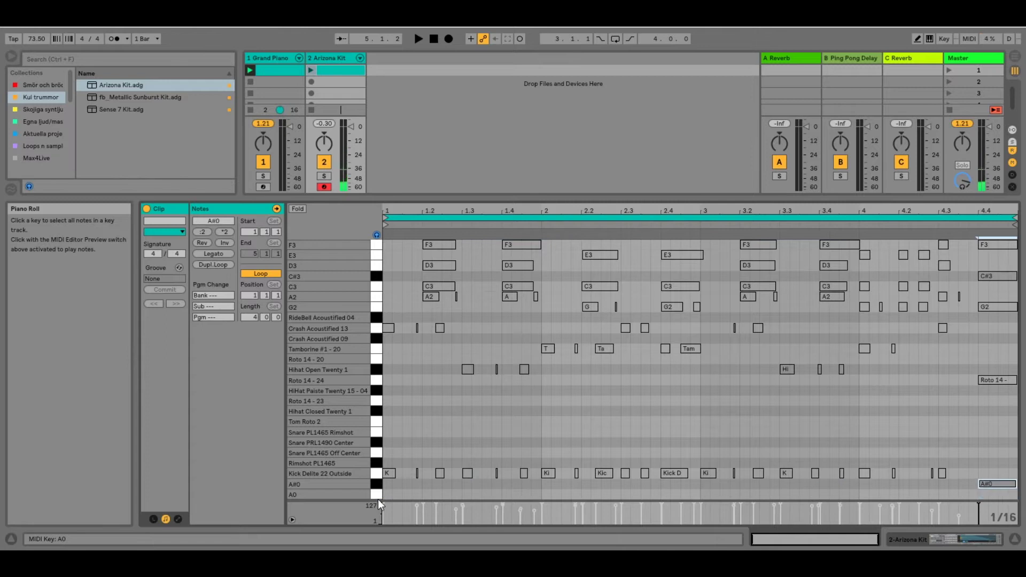
{"action": "left_click", "coordinate": [378, 473]}
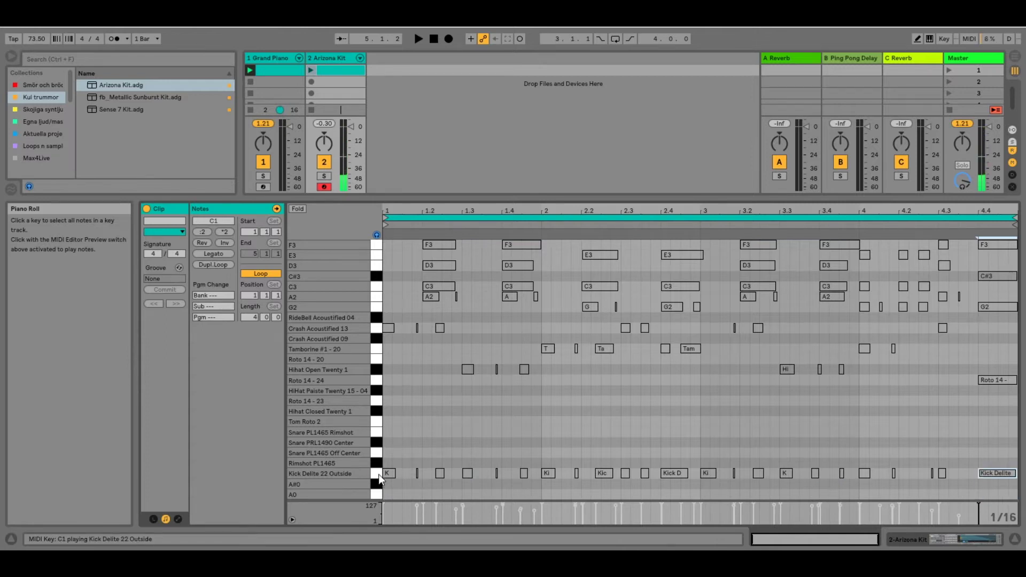
{"action": "left_click", "coordinate": [378, 473]}
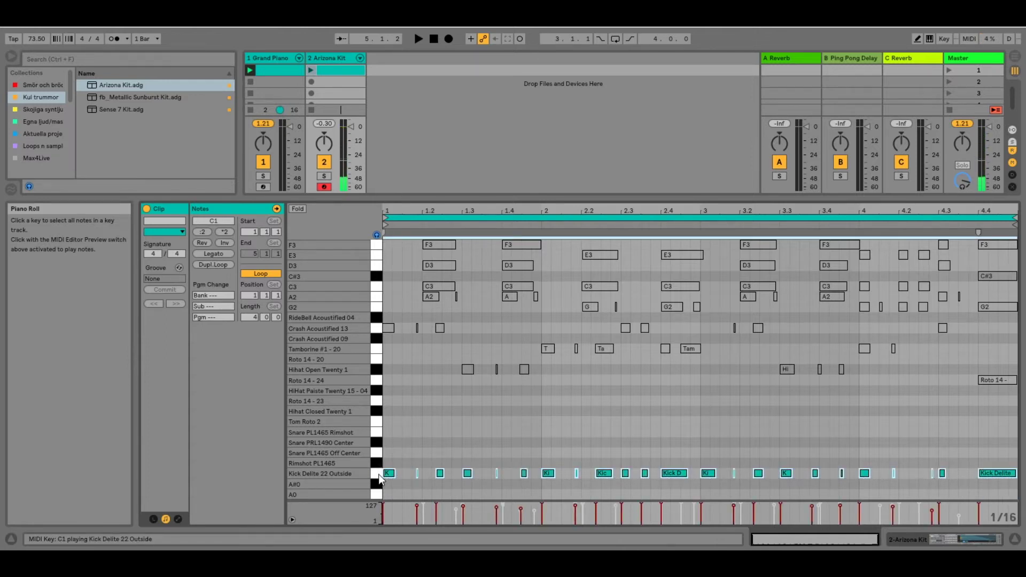
Play the Arizona Kit clip with the piano, setting the drum track volume to about -5.3 dB and the piano to -1.6 dB
{"action": "left_click", "coordinate": [310, 70]}
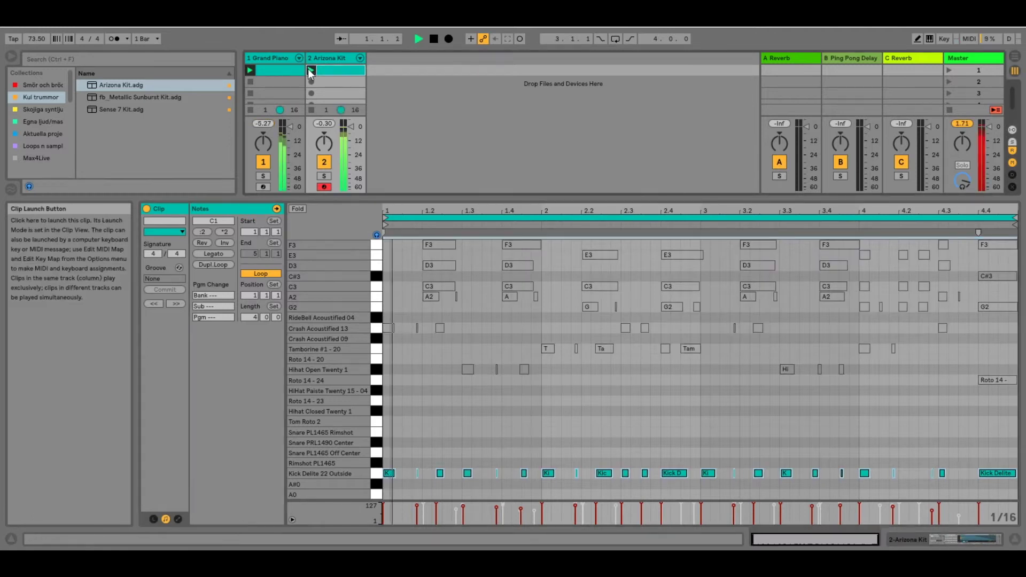
{"action": "left_click_drag", "start_coordinate": [344, 124], "coordinate": [348, 135]}
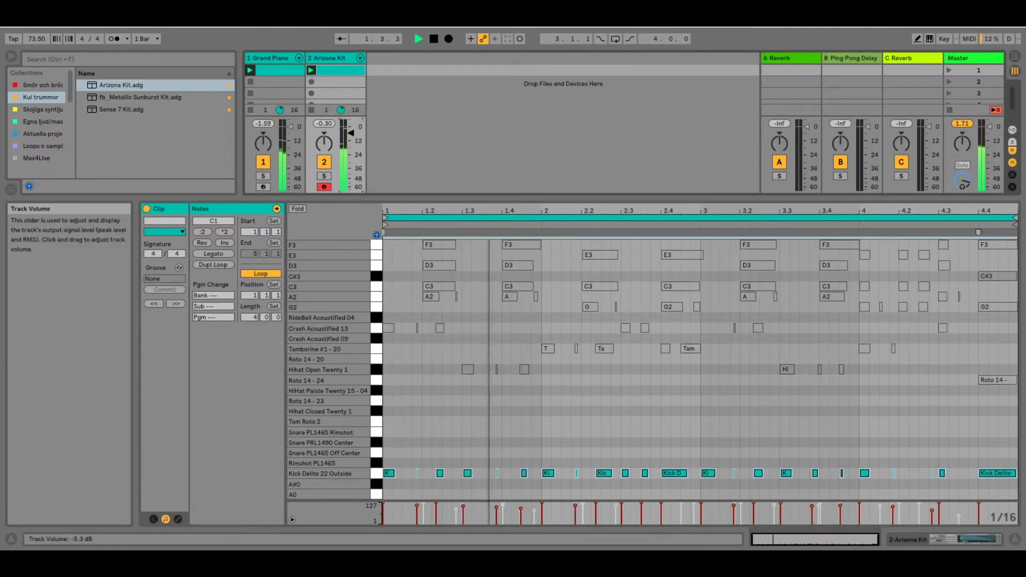
{"action": "left_click", "coordinate": [294, 129]}
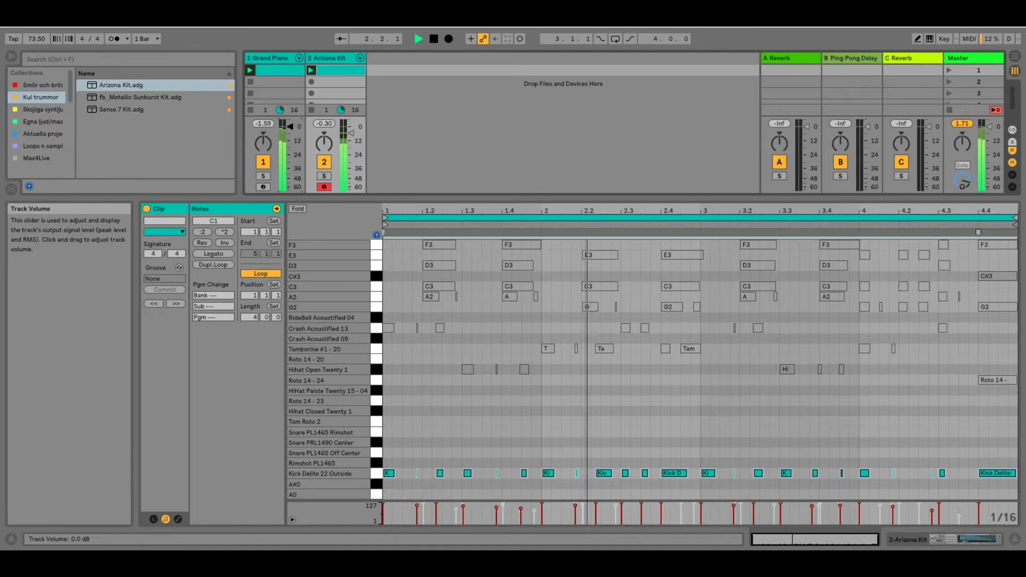
{"action": "left_click_drag", "start_coordinate": [294, 129], "coordinate": [294, 131]}
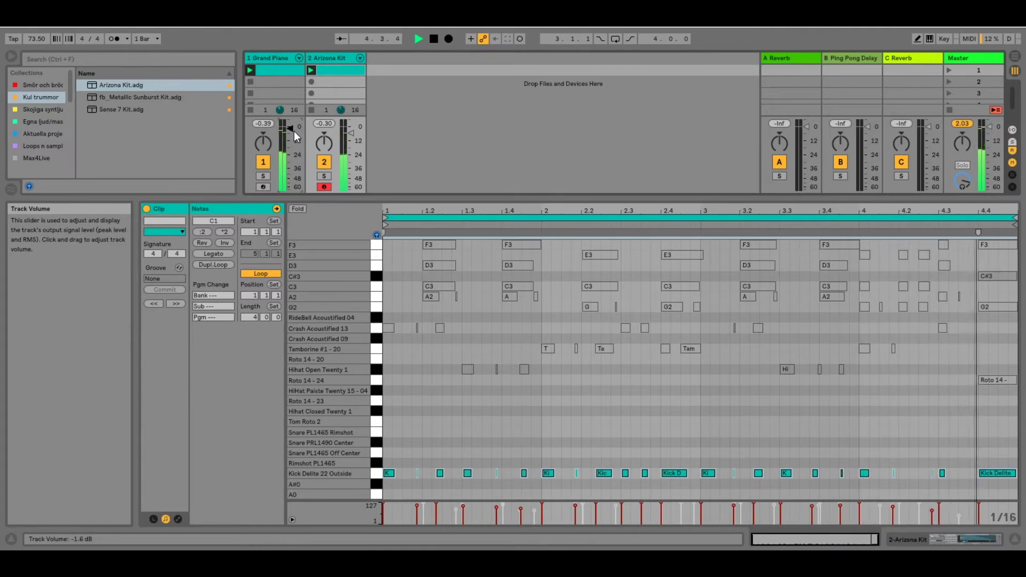
{"action": "key", "text": "space"}
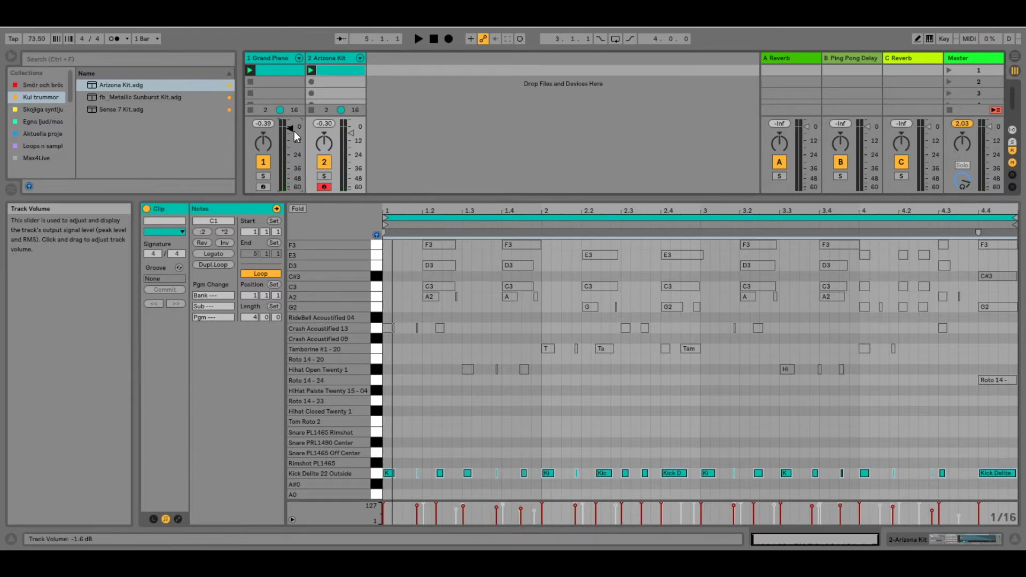
Move all C3 notes down to the Snare PL1465 Off Center row
{"action": "left_click", "coordinate": [380, 288]}
{"action": "key", "text": "Down"}
{"action": "key", "text": "Down"}
{"action": "key", "text": "Down"}
{"action": "key", "text": "Down"}
{"action": "key", "text": "Down"}
{"action": "key", "text": "Down"}
{"action": "key", "text": "Down"}
{"action": "key", "text": "Down"}
{"action": "key", "text": "Down"}
{"action": "key", "text": "Down"}
{"action": "key", "text": "Down"}
{"action": "key", "text": "Down"}
{"action": "key", "text": "Down"}
{"action": "key", "text": "Down"}
{"action": "key", "text": "Down"}
{"action": "key", "text": "Down"}
{"action": "key", "text": "Down"}
{"action": "key", "text": "Down"}
{"action": "key", "text": "Down"}
{"action": "key", "text": "Down"}
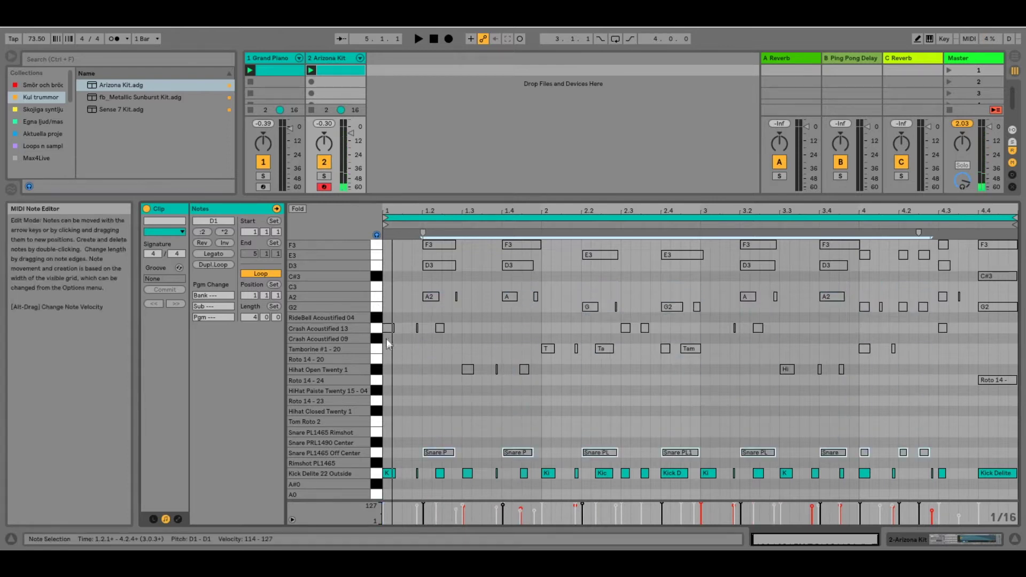
Move the Roto 14 - 24 note near beat 4.4 to the Snare PL1465 Off Center row and activate all notes on that row
{"action": "left_click_drag", "start_coordinate": [991, 380], "coordinate": [995, 406]}
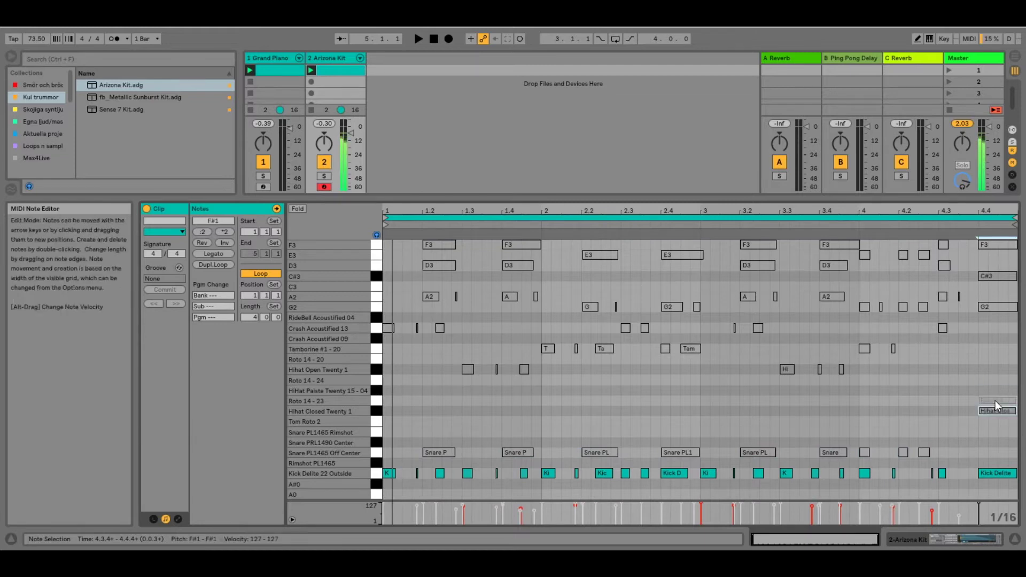
{"action": "key", "text": "Down"}
{"action": "key", "text": "Down"}
{"action": "key", "text": "Down"}
{"action": "key", "text": "Down"}
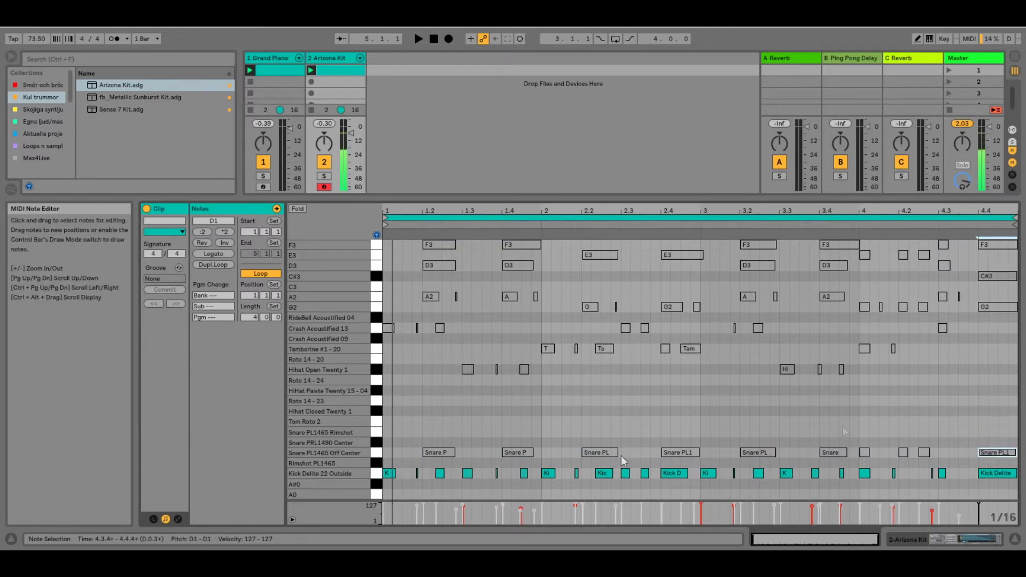
{"action": "left_click", "coordinate": [379, 457]}
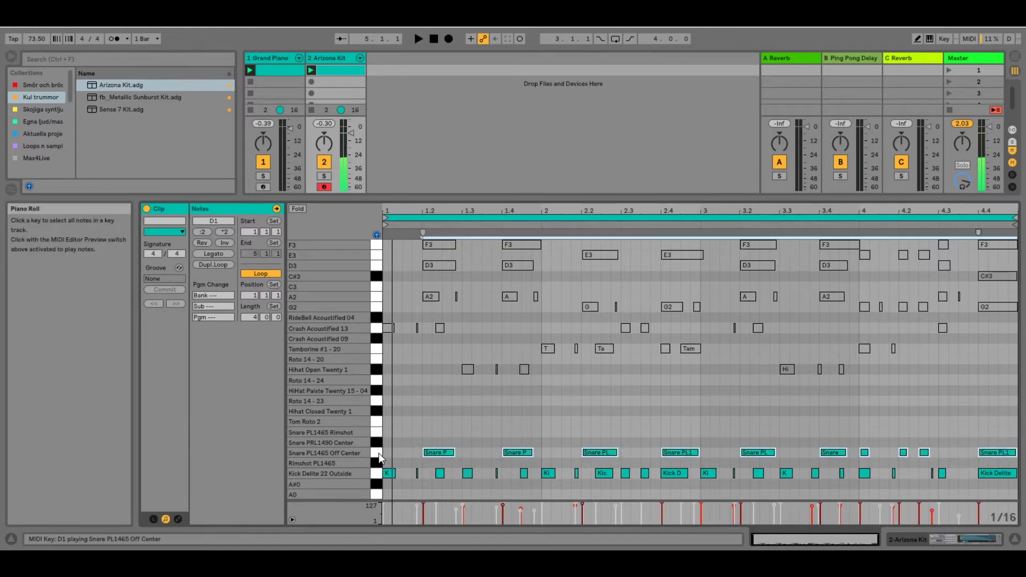
Play the kick and snare groove together with the piano, then stop the Grand Piano track's clip
{"action": "key", "text": "space"}
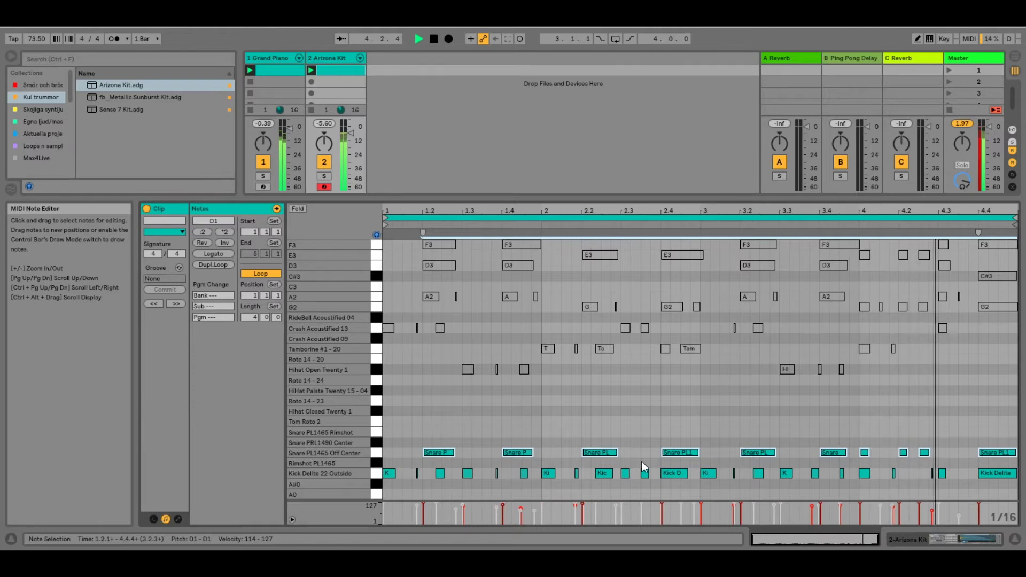
{"action": "key", "text": "space"}
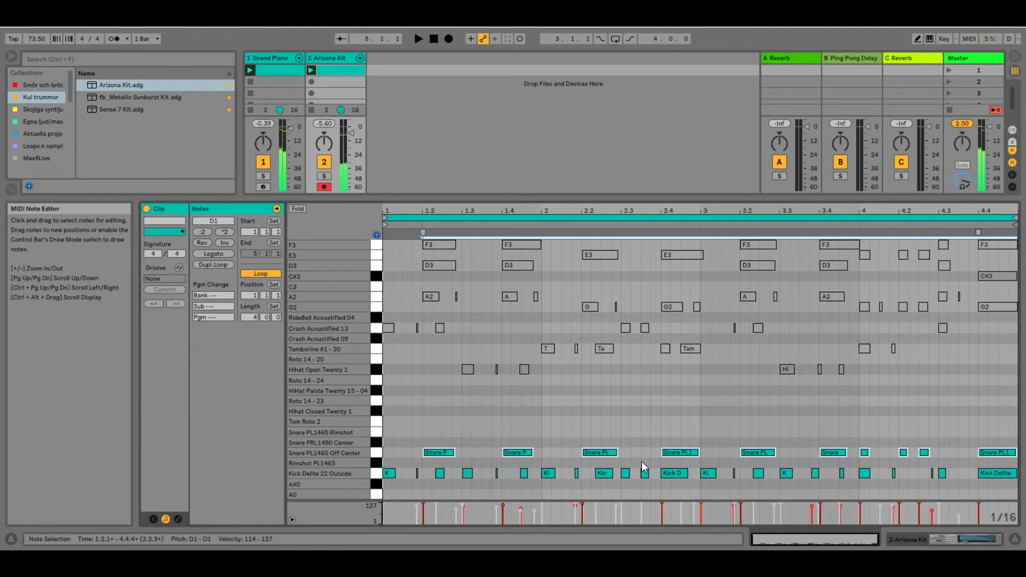
{"action": "left_click_drag", "start_coordinate": [651, 200], "coordinate": [655, 264]}
{"action": "left_click", "coordinate": [251, 126]}
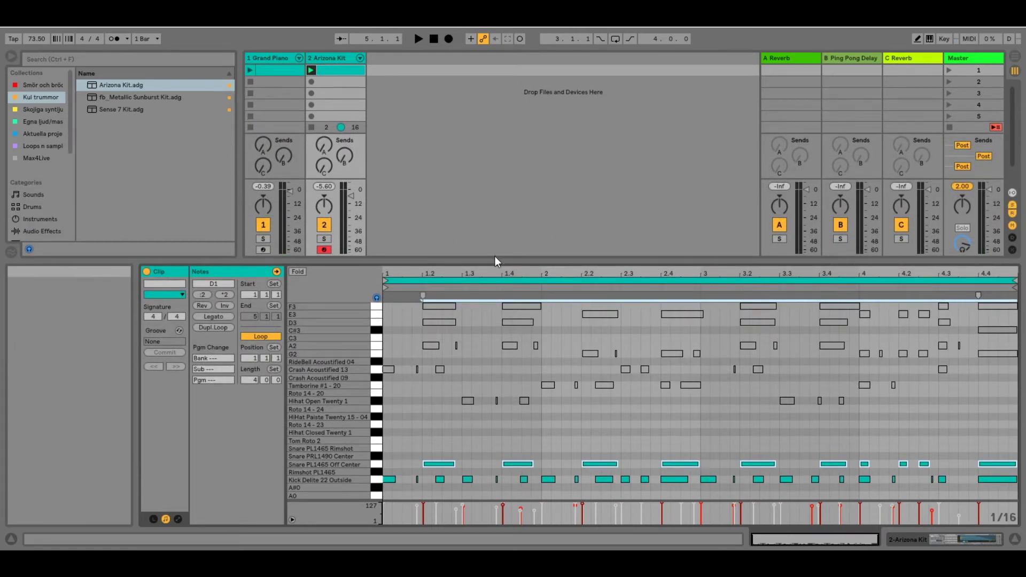
Duplicate the Arizona Kit clip into the slot below and select the copy for editing
{"action": "left_click", "coordinate": [342, 72]}
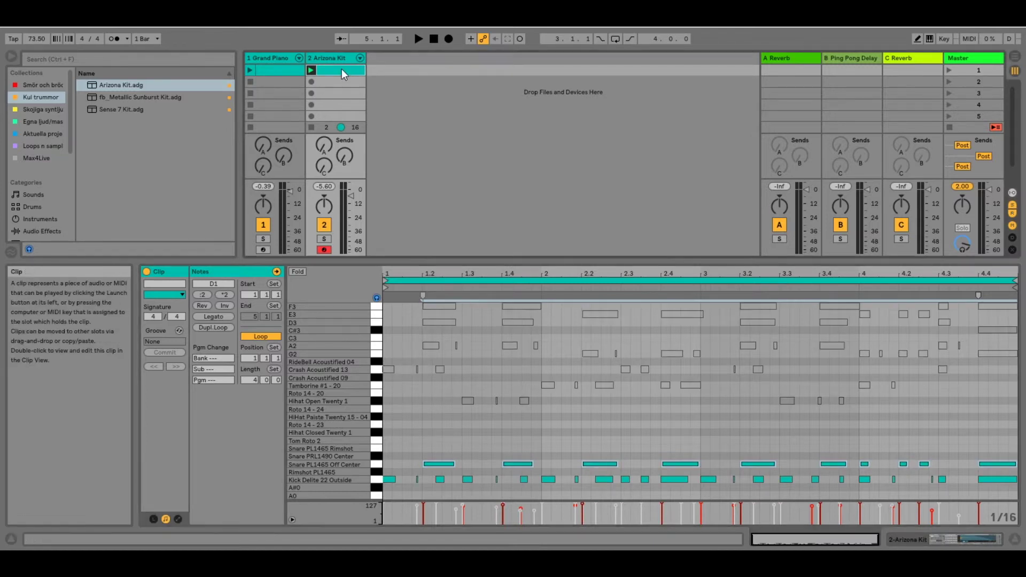
{"action": "key", "text": "ctrl+d"}
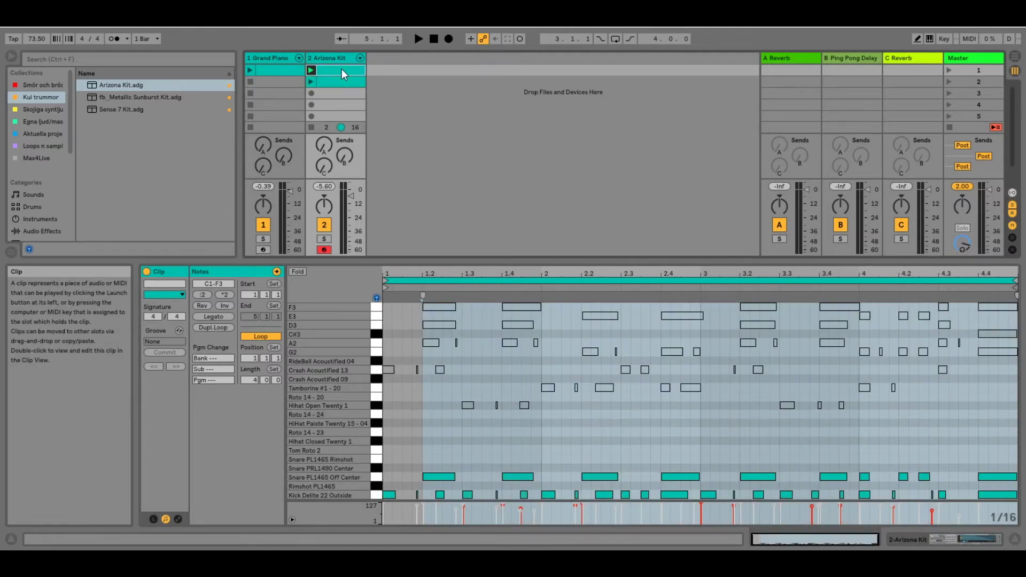
{"action": "left_click", "coordinate": [348, 81]}
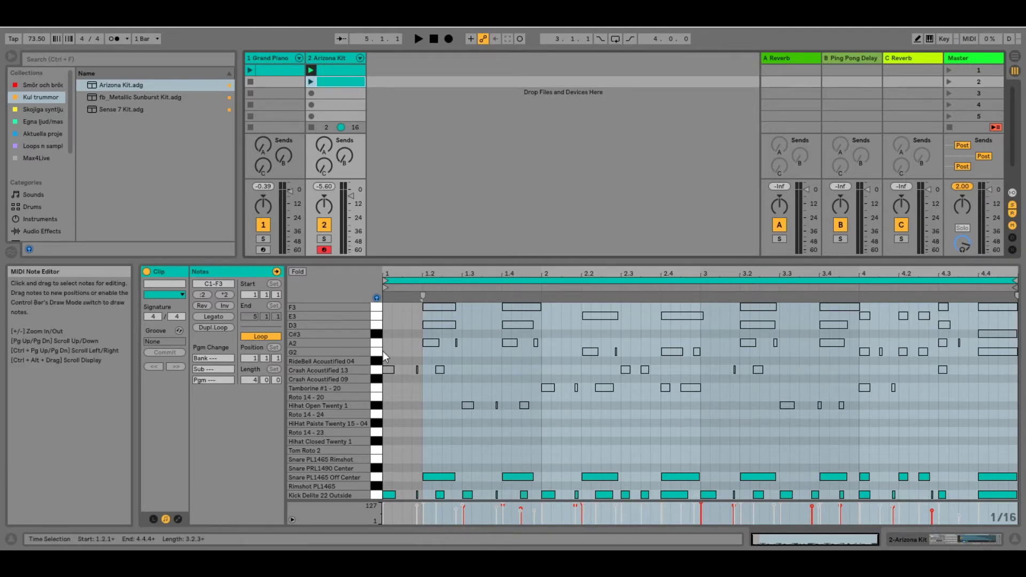
Move the bar 1 notes on the Crash Acoustified 13 and Hihat Open Twenty 1 rows down to Hihat Closed Twenty 1
{"action": "left_click", "coordinate": [391, 399]}
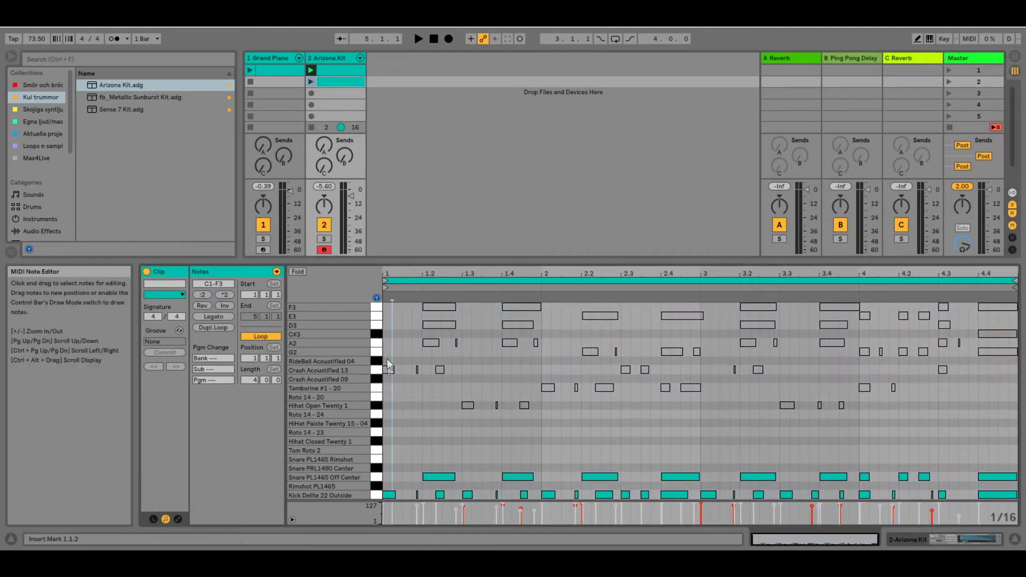
{"action": "left_click_drag", "start_coordinate": [384, 351], "coordinate": [467, 389]}
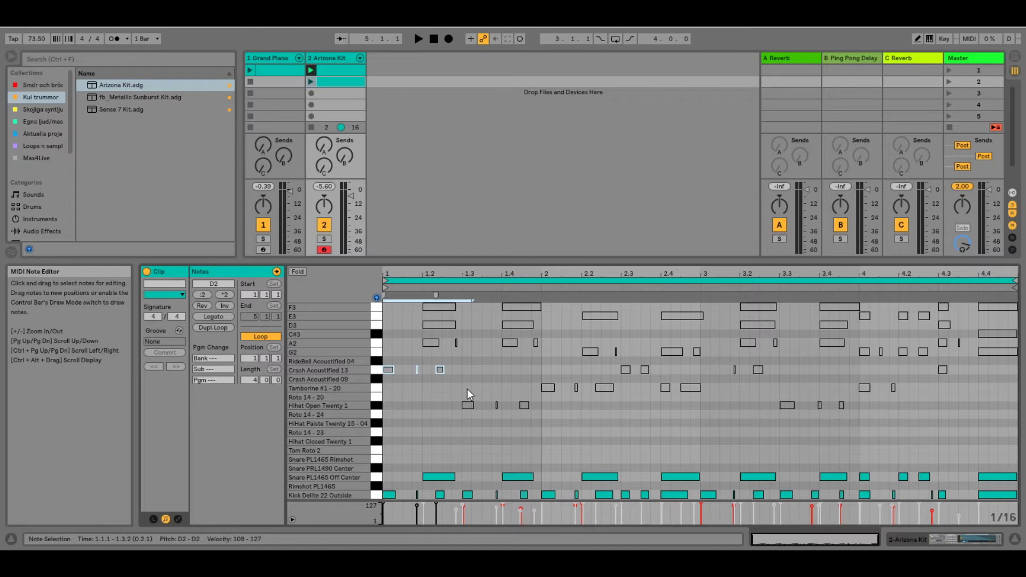
{"action": "key", "text": "Down"}
{"action": "key", "text": "Down"}
{"action": "key", "text": "Down"}
{"action": "key", "text": "Down"}
{"action": "key", "text": "Down"}
{"action": "key", "text": "Down"}
{"action": "key", "text": "Down"}
{"action": "key", "text": "Down"}
{"action": "left_click_drag", "start_coordinate": [453, 398], "coordinate": [566, 422]}
{"action": "key", "text": "Down"}
{"action": "key", "text": "Down"}
{"action": "key", "text": "Down"}
{"action": "key", "text": "Down"}
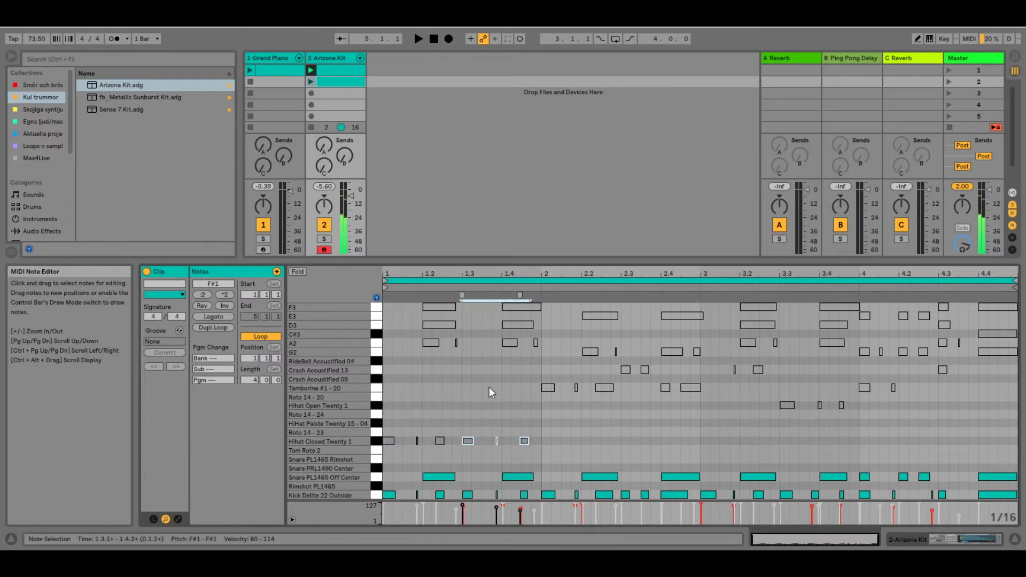
Move the bar 2 notes on the Tamborine #1 - 20 row down to the Hihat Closed Twenty 1 row
{"action": "left_click_drag", "start_coordinate": [489, 387], "coordinate": [719, 380]}
{"action": "key", "text": "Down"}
{"action": "key", "text": "Down"}
{"action": "key", "text": "Down"}
{"action": "key", "text": "Down"}
{"action": "key", "text": "Down"}
{"action": "key", "text": "Down"}
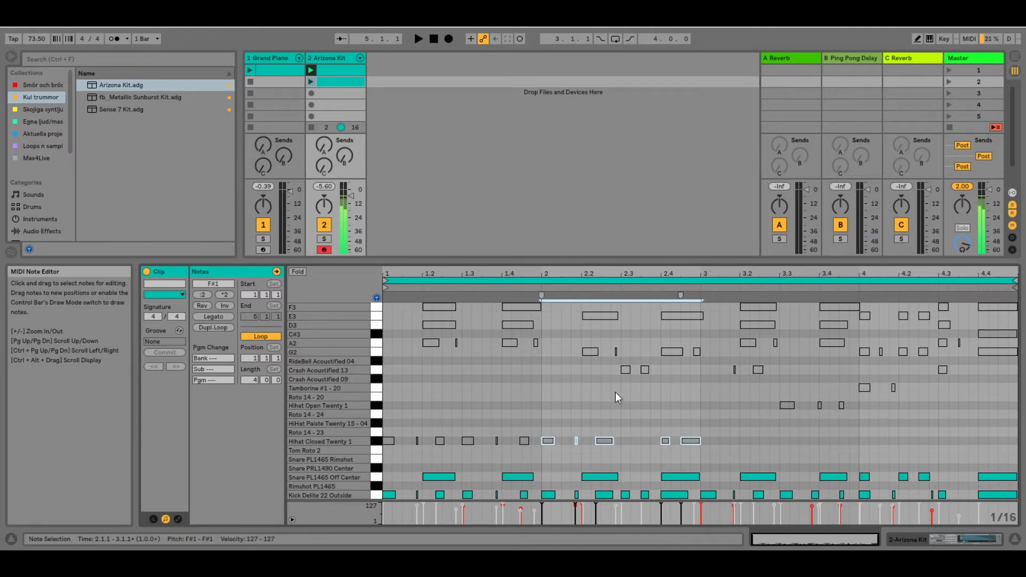
Move the two Crash Acoustified 13 notes around beat 2.3 down to the Hihat Closed Twenty 1 row
{"action": "left_click_drag", "start_coordinate": [614, 392], "coordinate": [672, 358]}
{"action": "key", "text": "Down"}
{"action": "key", "text": "Down"}
{"action": "key", "text": "Down"}
{"action": "key", "text": "Down"}
{"action": "key", "text": "Down"}
{"action": "key", "text": "Down"}
{"action": "key", "text": "Down"}
{"action": "key", "text": "Down"}
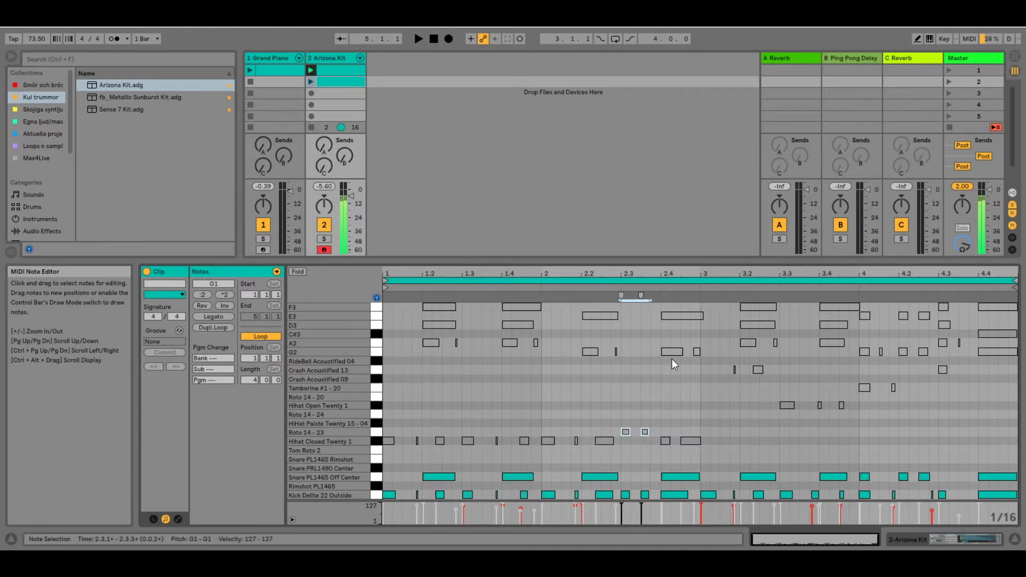
Move the Hihat Open Twenty 1 notes from beat 3.3 and the Tamborine notes from beat 4 to the Hihat Closed Twenty 1 row
{"action": "left_click_drag", "start_coordinate": [722, 391], "coordinate": [911, 415]}
{"action": "key", "text": "Down"}
{"action": "key", "text": "Down"}
{"action": "key", "text": "Down"}
{"action": "key", "text": "Down"}
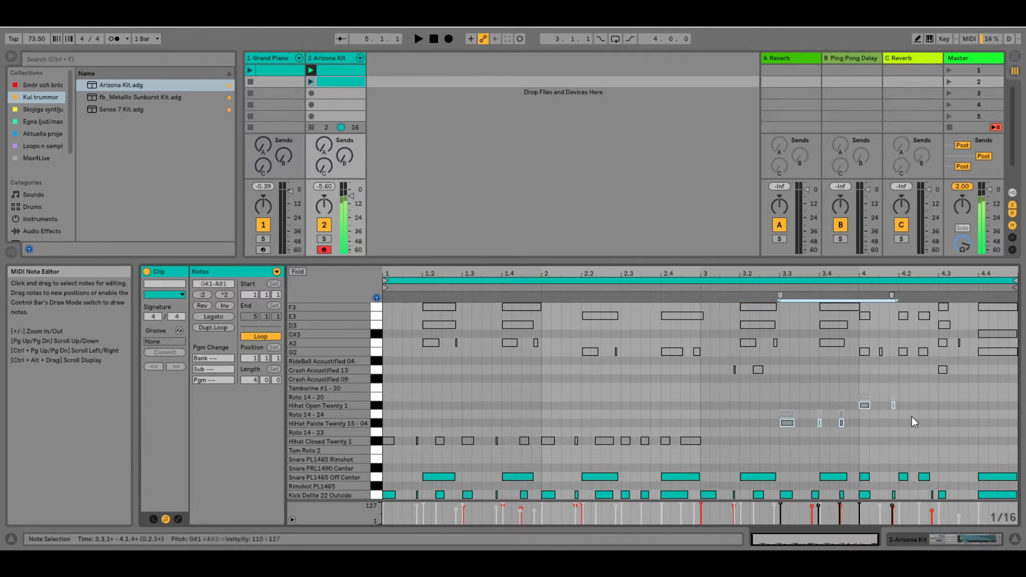
{"action": "left_click_drag", "start_coordinate": [853, 399], "coordinate": [911, 425]}
{"action": "key", "text": "Down"}
{"action": "key", "text": "Down"}
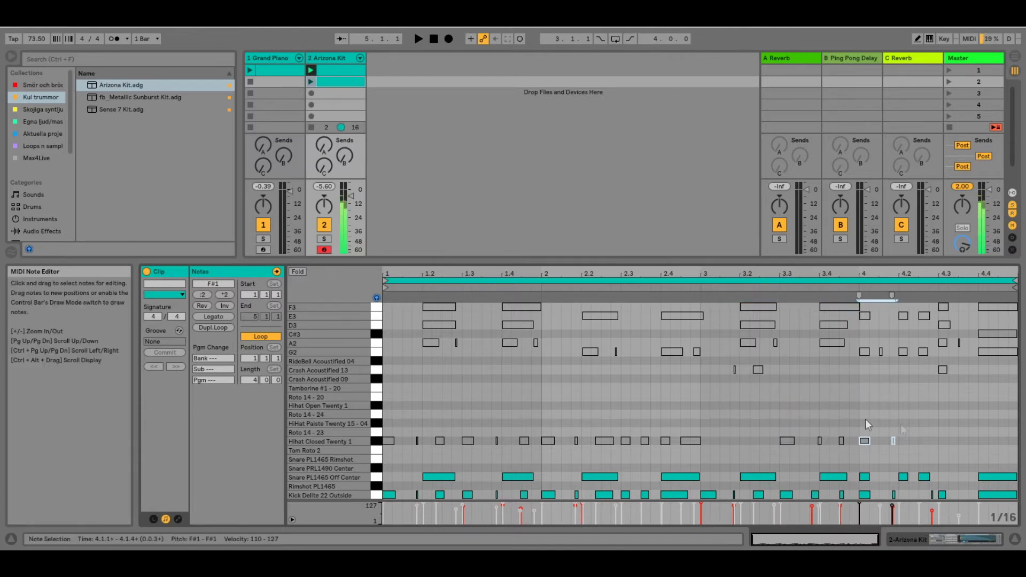
Move the two Crash Acoustified 13 notes around beat 3.2 down to the Hihat Closed Twenty 1 row
{"action": "left_click_drag", "start_coordinate": [703, 375], "coordinate": [787, 365]}
{"action": "key", "text": "Down"}
{"action": "key", "text": "Down"}
{"action": "key", "text": "Down"}
{"action": "key", "text": "Down"}
{"action": "key", "text": "Down"}
{"action": "key", "text": "Down"}
{"action": "key", "text": "Down"}
{"action": "key", "text": "Down"}
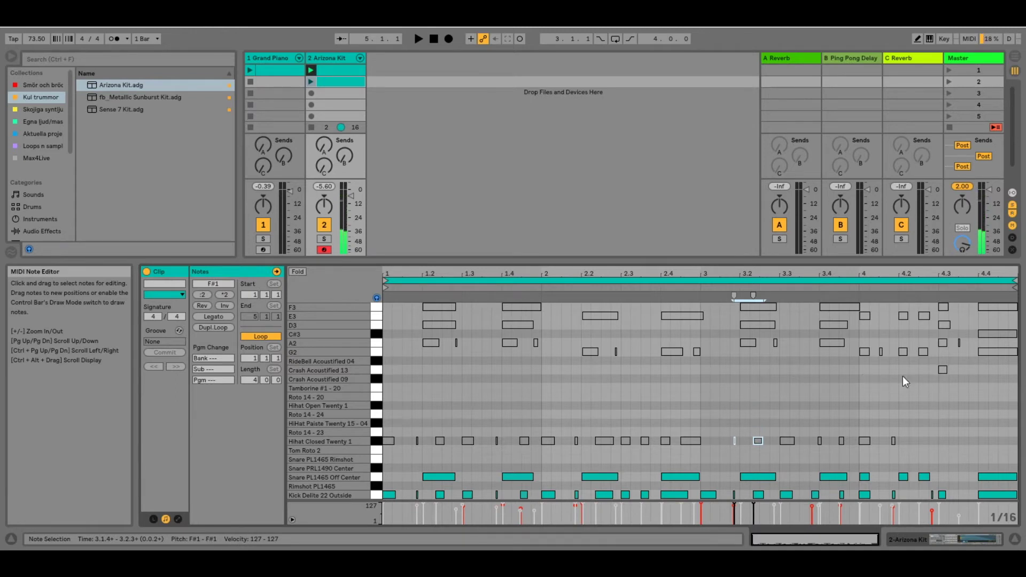
Move the Crash Acoustified 13 note at beat 4.3 and the G2 note just before it to the Hihat Closed Twenty 1 row
{"action": "left_click", "coordinate": [917, 344]}
{"action": "left_click_drag", "start_coordinate": [920, 339], "coordinate": [969, 399]}
{"action": "key", "text": "Down"}
{"action": "key", "text": "Down"}
{"action": "key", "text": "Down"}
{"action": "key", "text": "Down"}
{"action": "key", "text": "Down"}
{"action": "key", "text": "Down"}
{"action": "key", "text": "Down"}
{"action": "key", "text": "Down"}
{"action": "left_click", "coordinate": [921, 421]}
{"action": "key", "text": "Down"}
{"action": "key", "text": "Down"}
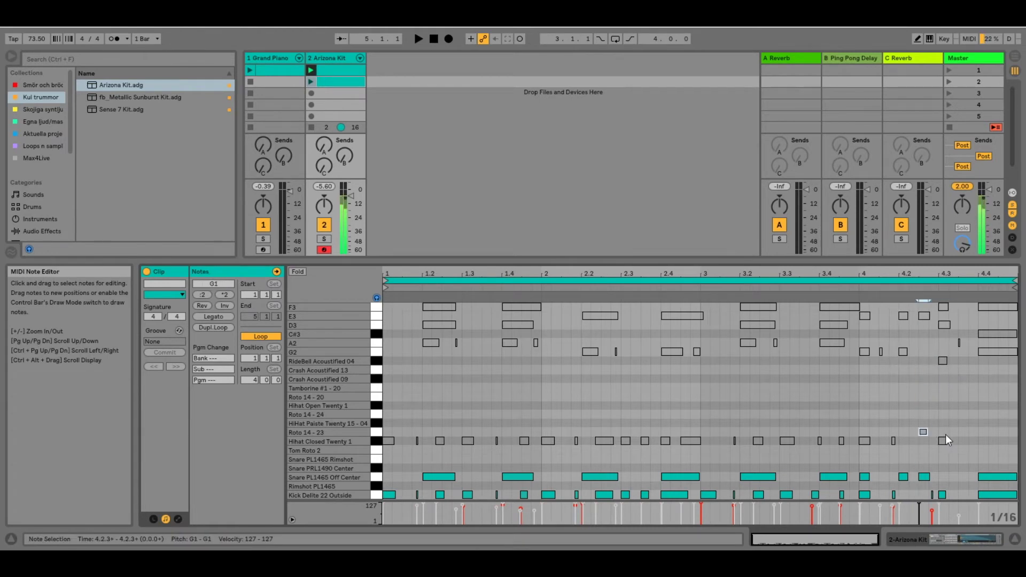
Move the long G2 note at beat 4.4 down to the Hihat Closed Twenty 1 row
{"action": "left_click", "coordinate": [988, 351]}
{"action": "key", "text": "Down"}
{"action": "key", "text": "Down"}
{"action": "key", "text": "Down"}
{"action": "key", "text": "Down"}
{"action": "key", "text": "Down"}
{"action": "key", "text": "Down"}
{"action": "key", "text": "Down"}
{"action": "key", "text": "Down"}
{"action": "key", "text": "Down"}
{"action": "key", "text": "Down"}
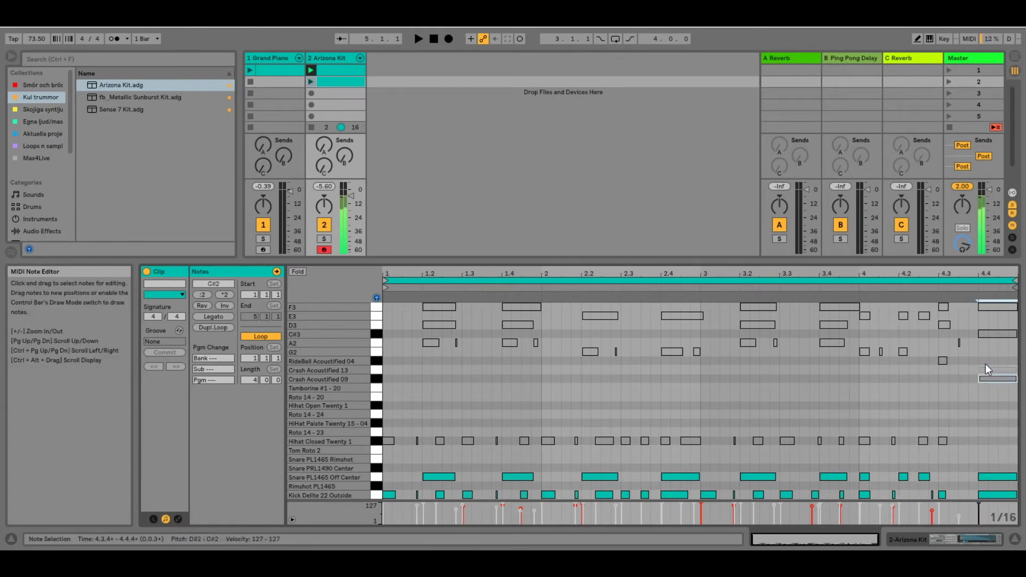
Move the short A2 note between beats 4.3 and 4.4 down to the Hihat Closed Twenty 1 row
{"action": "left_click", "coordinate": [958, 343]}
{"action": "key", "text": "Down"}
{"action": "key", "text": "Down"}
{"action": "key", "text": "Down"}
{"action": "key", "text": "Down"}
{"action": "key", "text": "Down"}
{"action": "key", "text": "Down"}
{"action": "key", "text": "Down"}
{"action": "key", "text": "Down"}
{"action": "key", "text": "Down"}
{"action": "key", "text": "Down"}
{"action": "key", "text": "Down"}
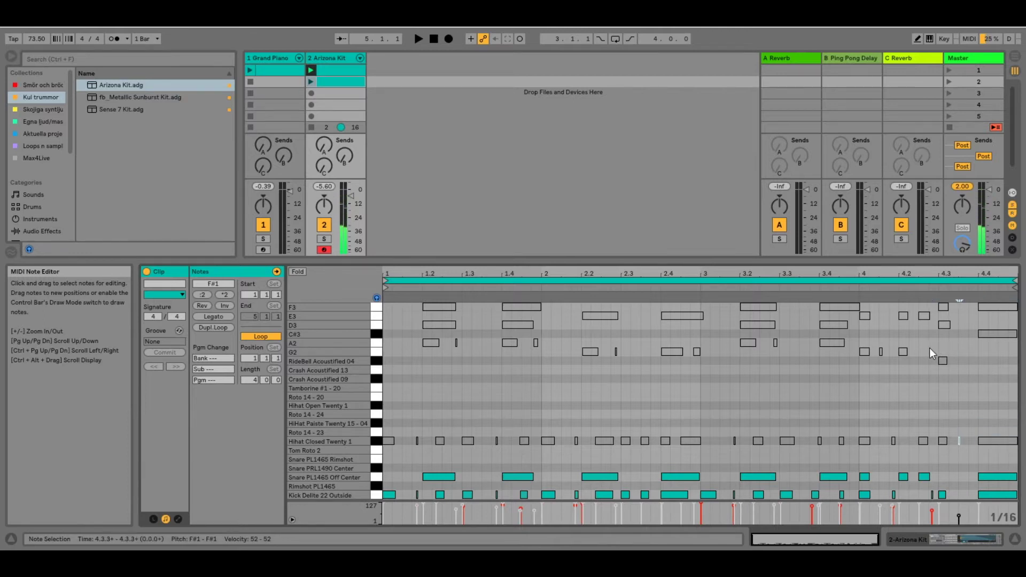
Activate all notes on the Hihat Closed Twenty 1 row and play the second Arizona Kit clip
{"action": "left_click", "coordinate": [374, 442]}
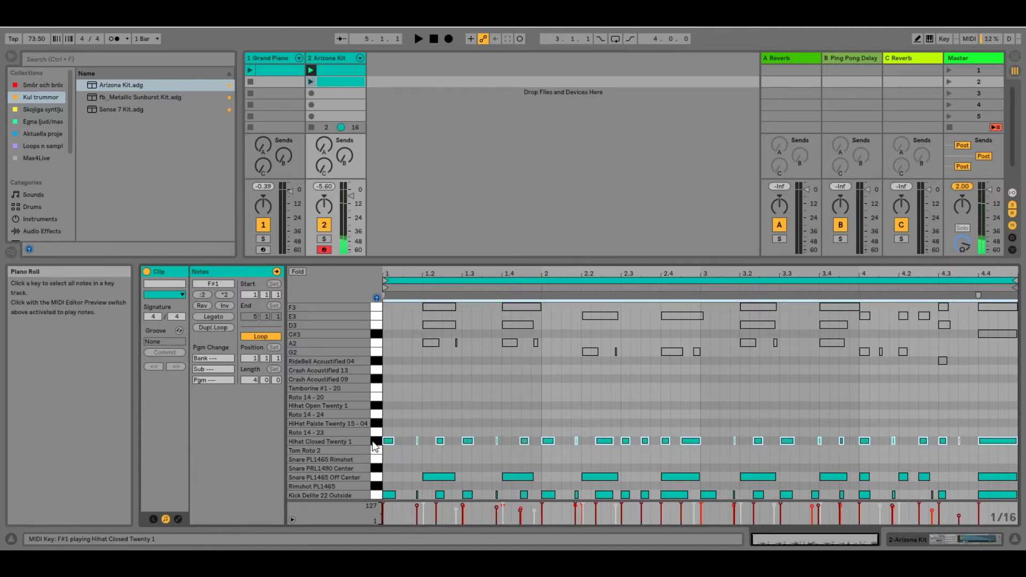
{"action": "left_click", "coordinate": [311, 82]}
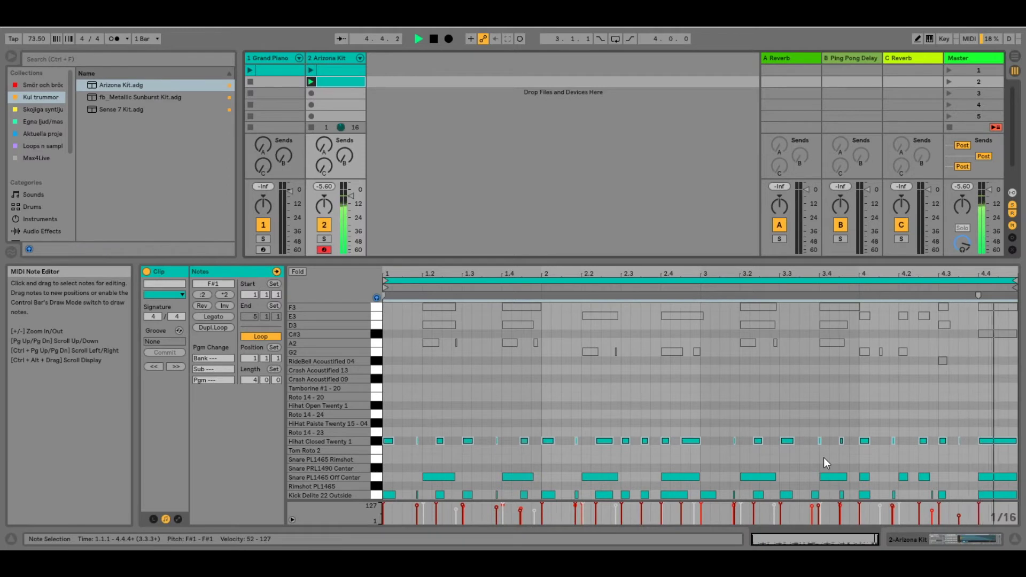
{"action": "key", "text": "space"}
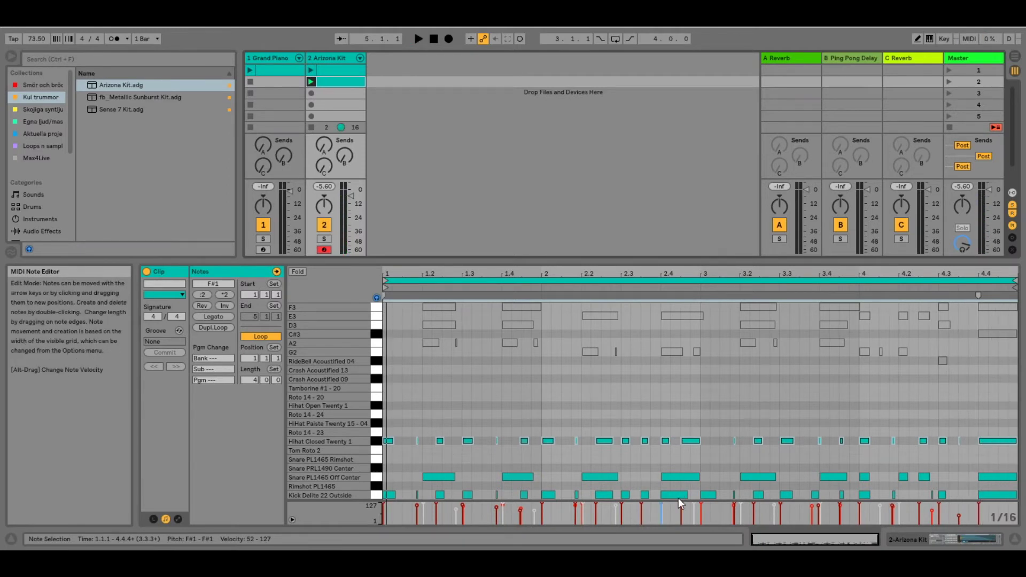
Deactivate the kick note at beat 2.4, the snare note at beat 4 and the short closed hi-hat note just before beat 3.4
{"action": "left_click", "coordinate": [678, 497]}
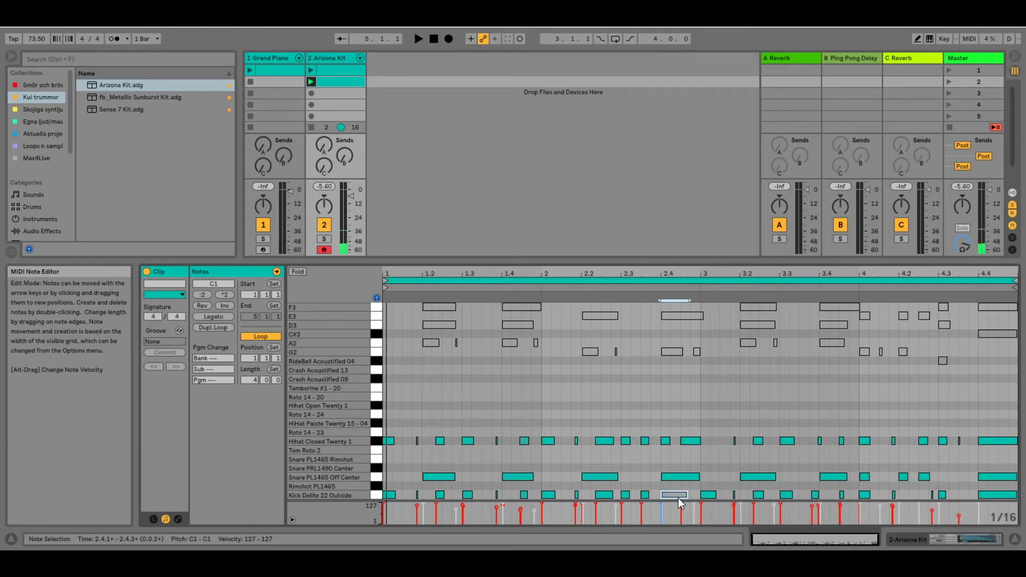
{"action": "left_click", "coordinate": [866, 474]}
{"action": "left_click_drag", "start_coordinate": [814, 429], "coordinate": [822, 448]}
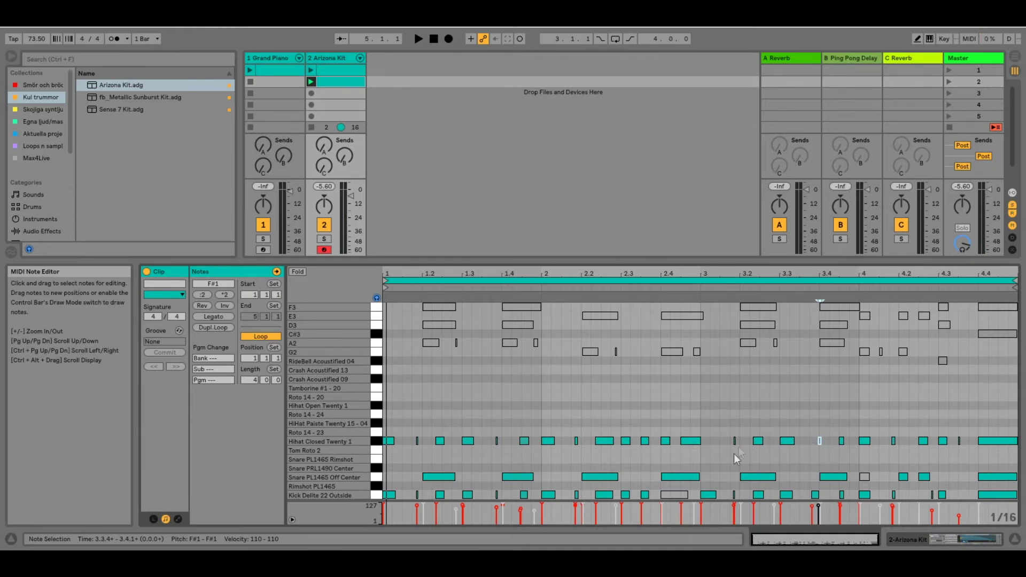
Copy the kick note at the start of bar 3 up to the Hihat Closed Twenty 1 row
{"action": "left_click", "coordinate": [708, 496]}
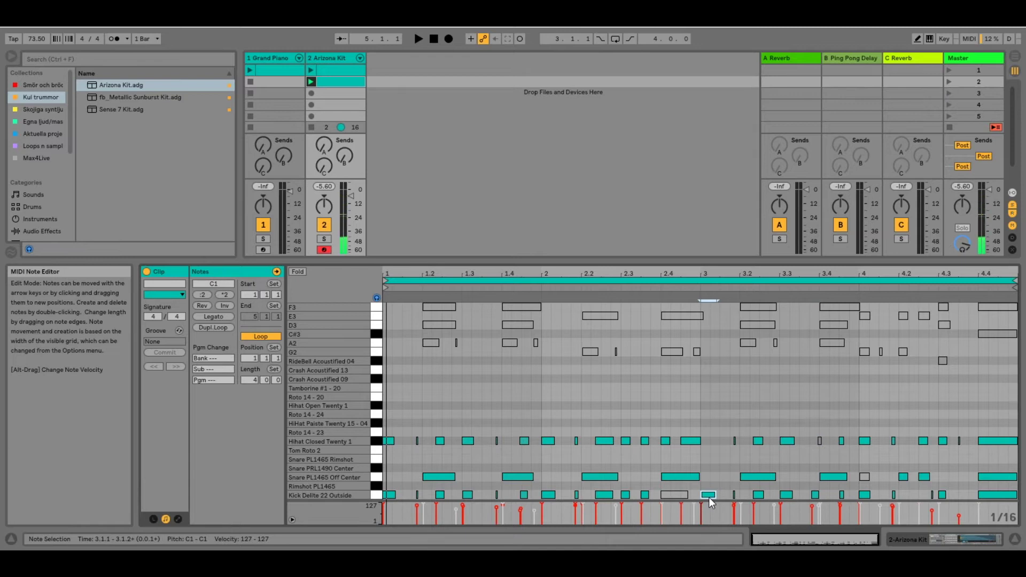
{"action": "left_click_drag", "start_coordinate": [708, 496], "coordinate": [709, 444]}
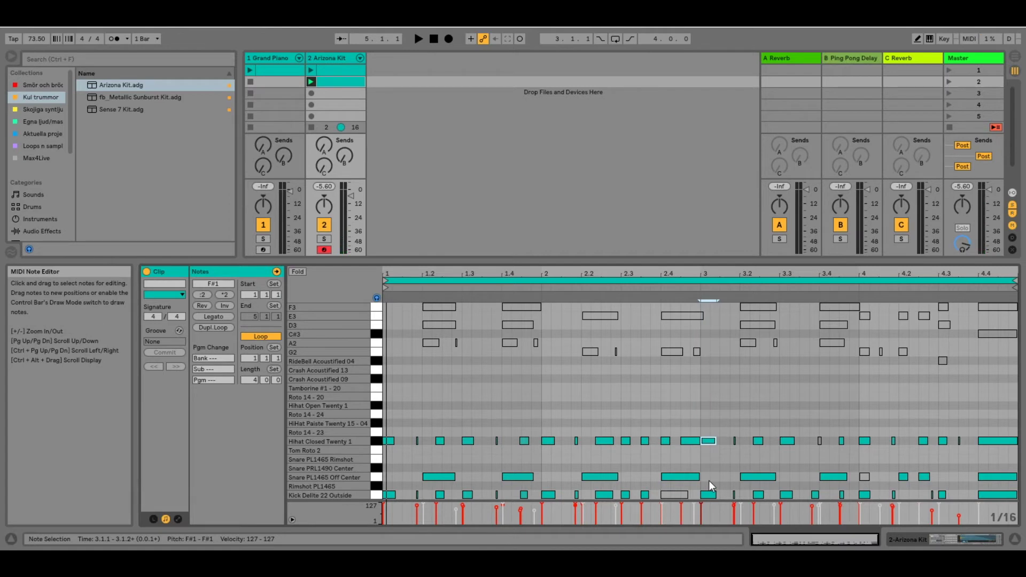
Raise the last closed hi-hat note of bar 2 to the Hihat Open Twenty 1 row and play the clip
{"action": "left_click", "coordinate": [692, 440]}
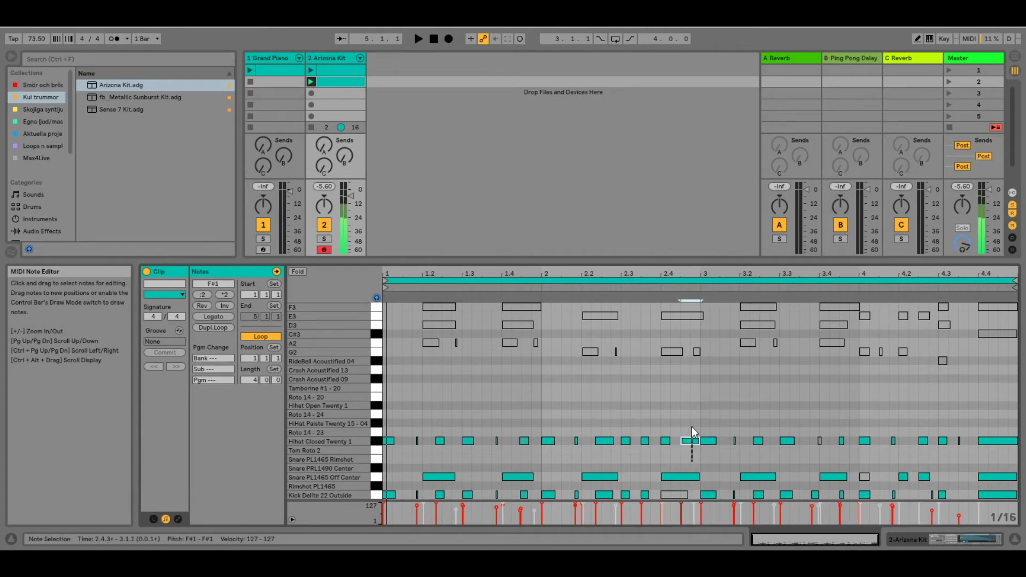
{"action": "key", "text": "Up"}
{"action": "key", "text": "Up"}
{"action": "key", "text": "Up"}
{"action": "key", "text": "Up"}
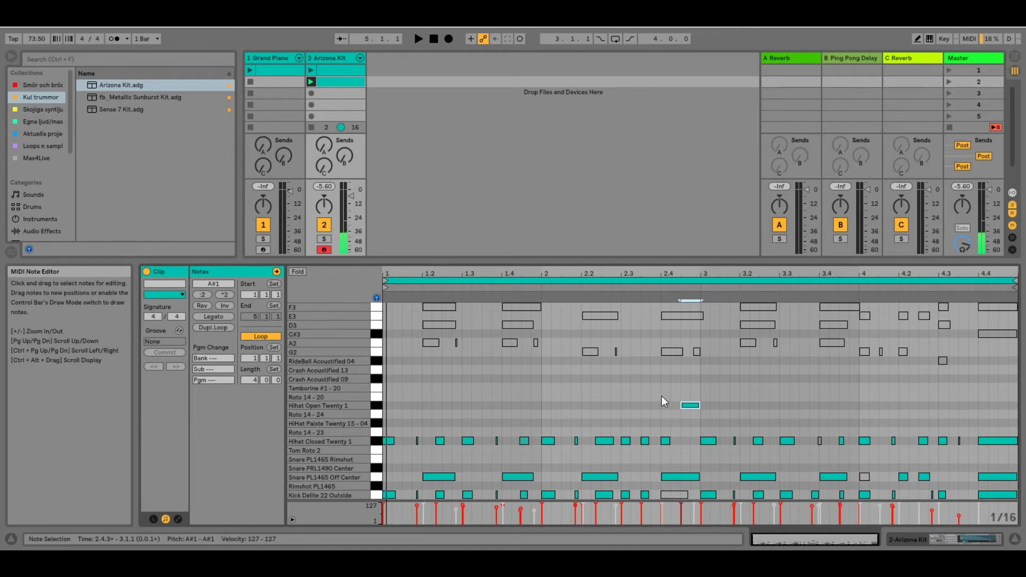
{"action": "key", "text": "space"}
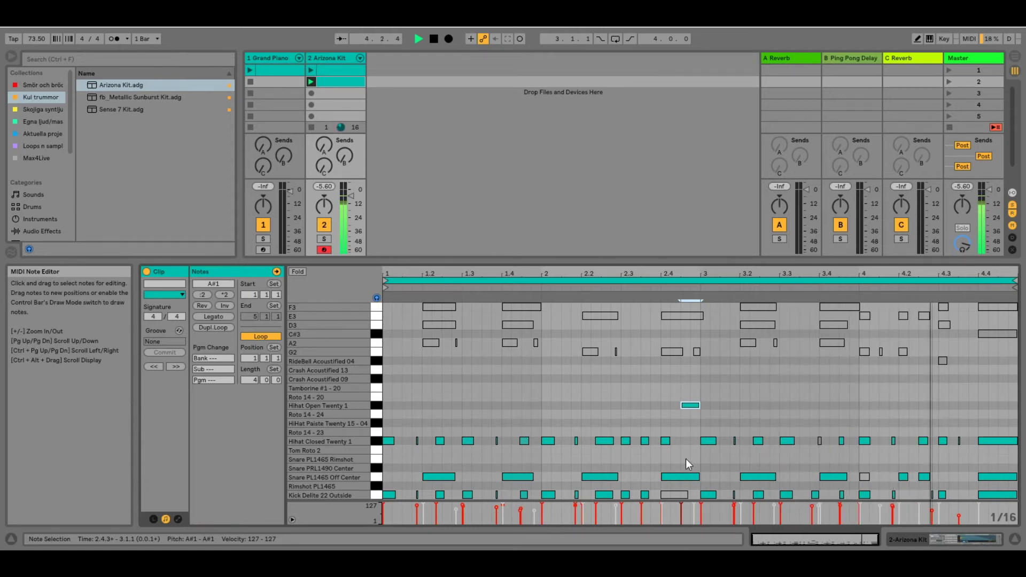
{"action": "key", "text": "space"}
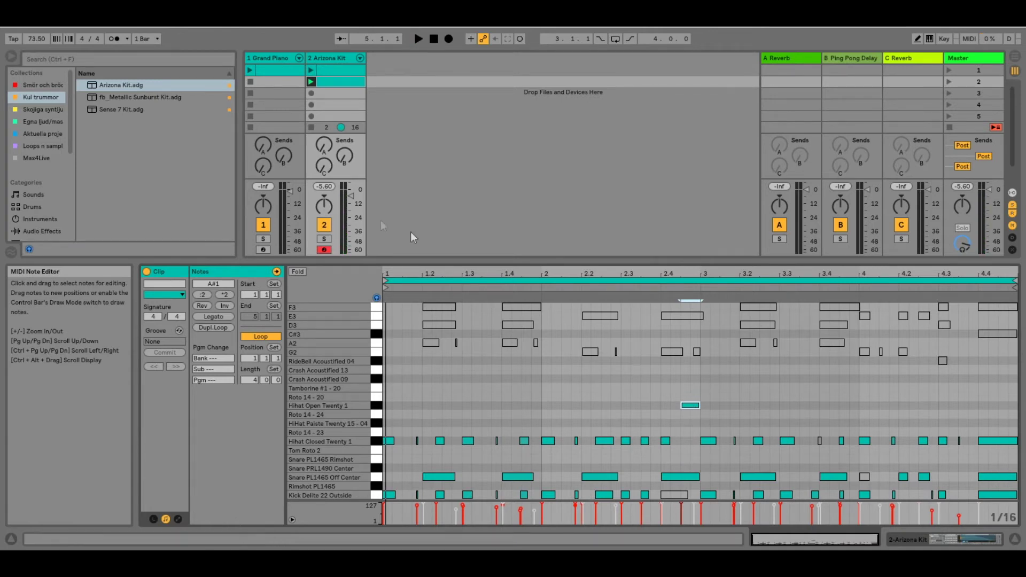
Browse the Bass sounds and preview Absolute Filth.adg, Abdominal Bass.adv and Altered Harmonic Bass.adv
{"action": "left_click", "coordinate": [43, 193]}
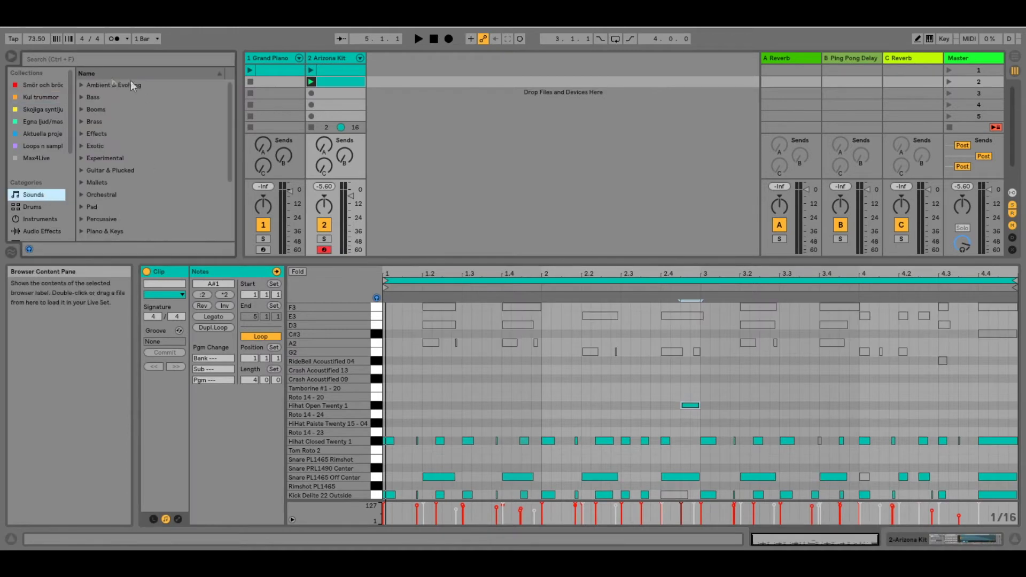
{"action": "left_click", "coordinate": [80, 96]}
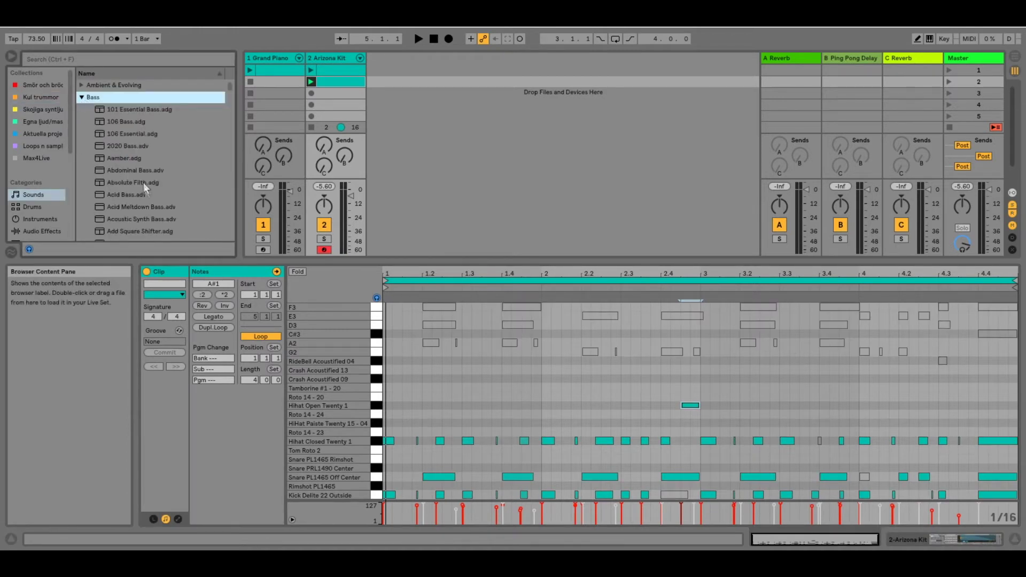
{"action": "left_click", "coordinate": [126, 181]}
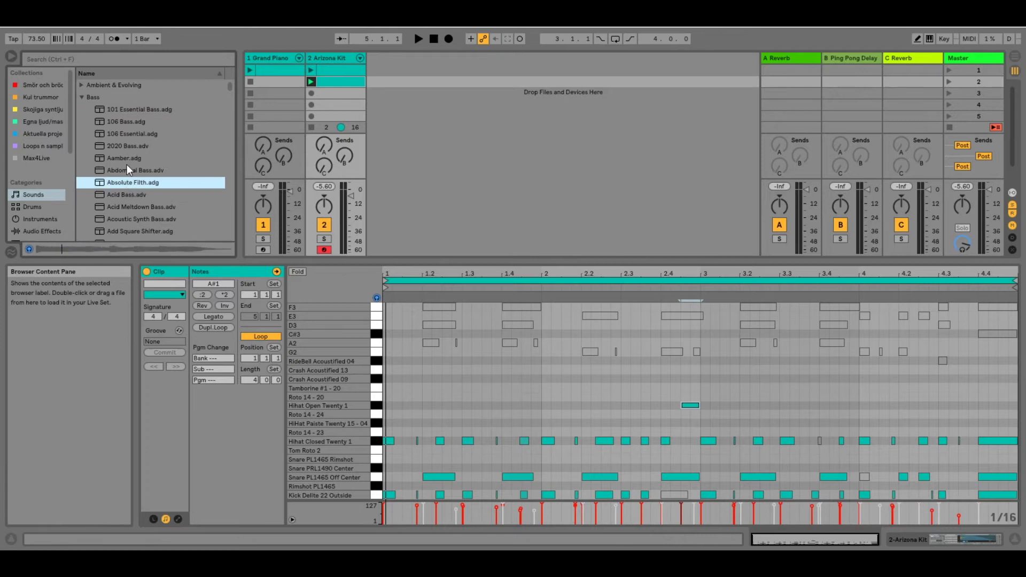
{"action": "left_click", "coordinate": [131, 169]}
{"action": "scroll", "coordinate": [131, 169], "scroll_direction": "down", "scroll_amount": 1}
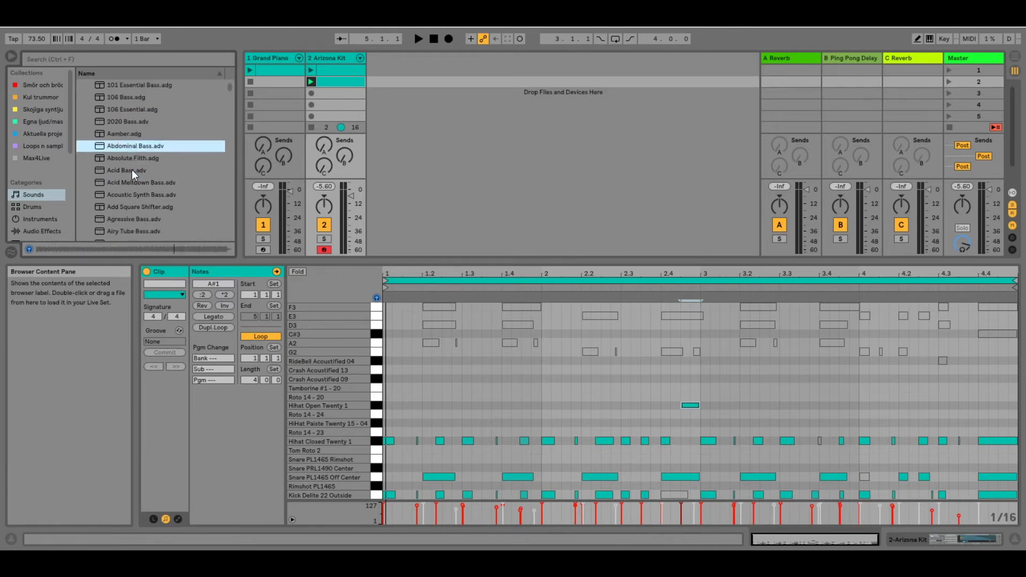
{"action": "scroll", "coordinate": [144, 220], "scroll_direction": "down", "scroll_amount": 1}
{"action": "left_click", "coordinate": [144, 220]}
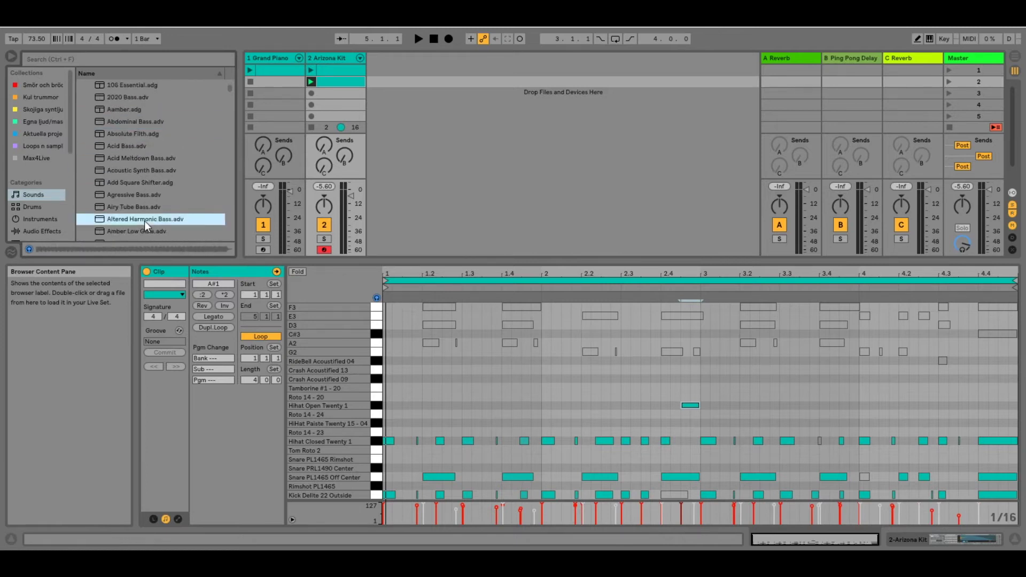
Load Altered Harmonic Bass.adv on a new track and copy the Grand Piano clip into its first slot
{"action": "left_click_drag", "start_coordinate": [144, 220], "coordinate": [414, 94]}
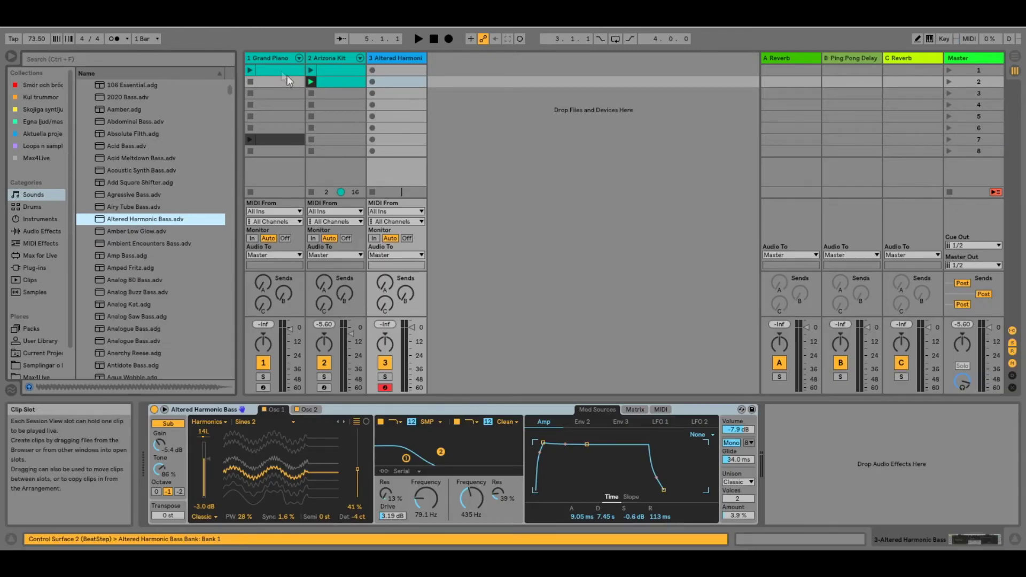
{"action": "double_click", "coordinate": [421, 70]}
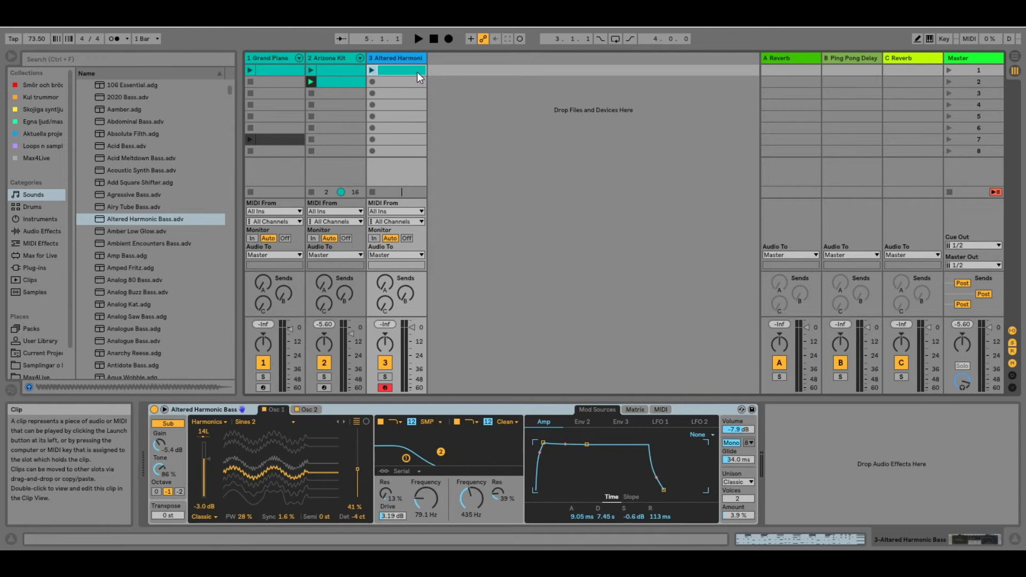
Open the clip on the Altered Harmonic Bass track and deactivate all of its notes
{"action": "left_click", "coordinate": [417, 71]}
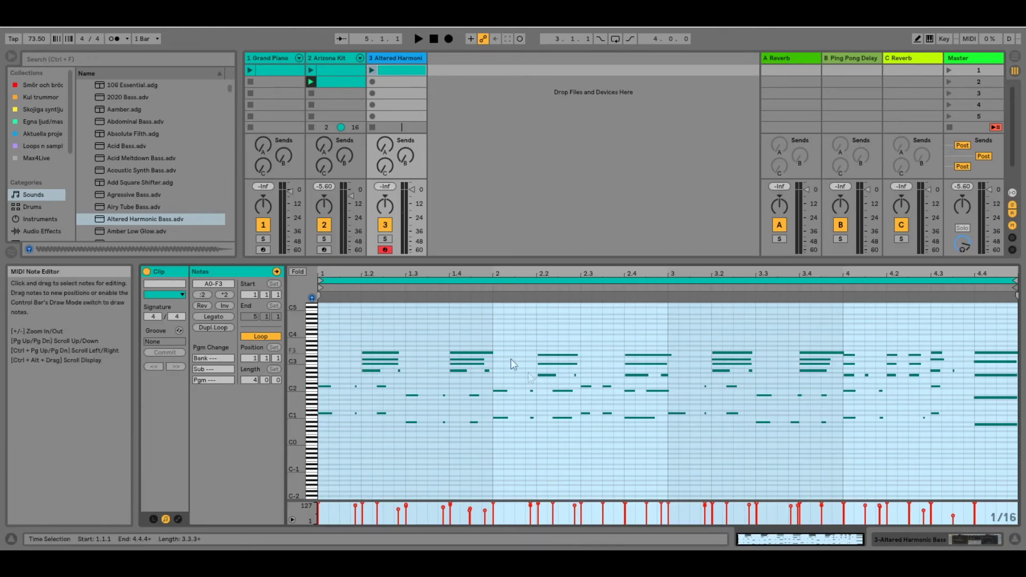
{"action": "left_click_drag", "start_coordinate": [294, 391], "coordinate": [320, 392]}
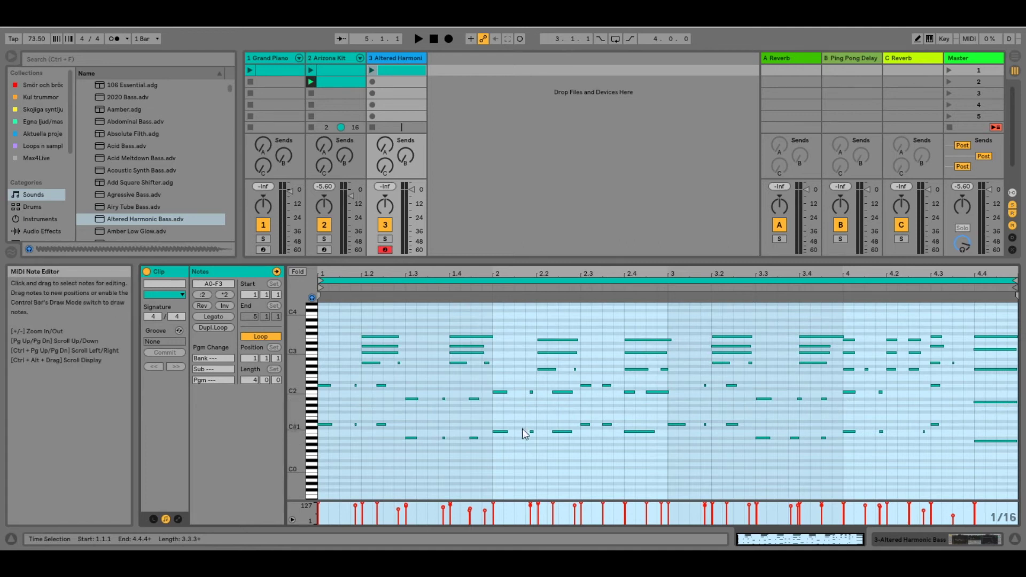
{"action": "left_click", "coordinate": [409, 422]}
{"action": "key", "text": "ctrl+a"}
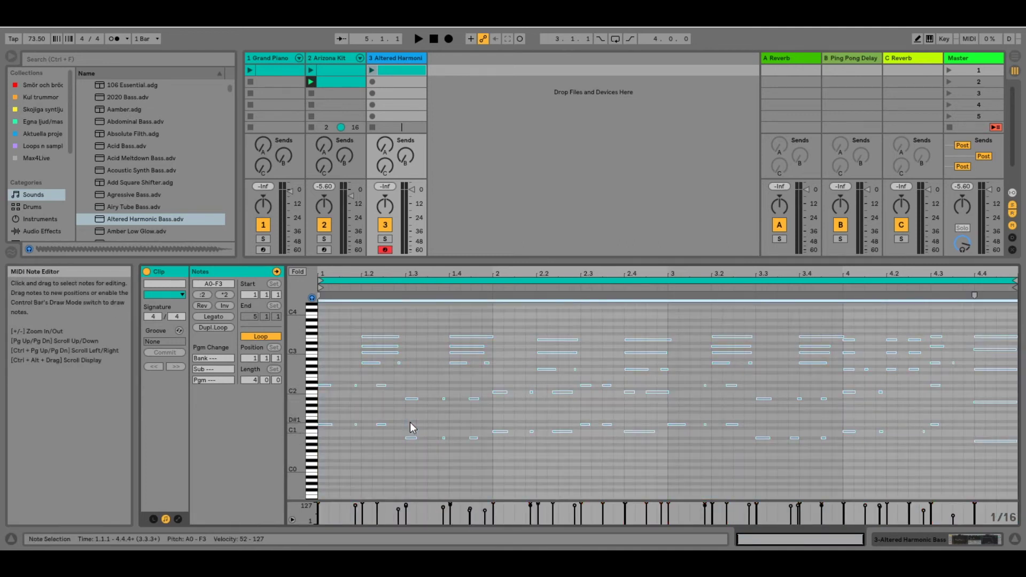
{"action": "left_click_drag", "start_coordinate": [291, 404], "coordinate": [294, 403]}
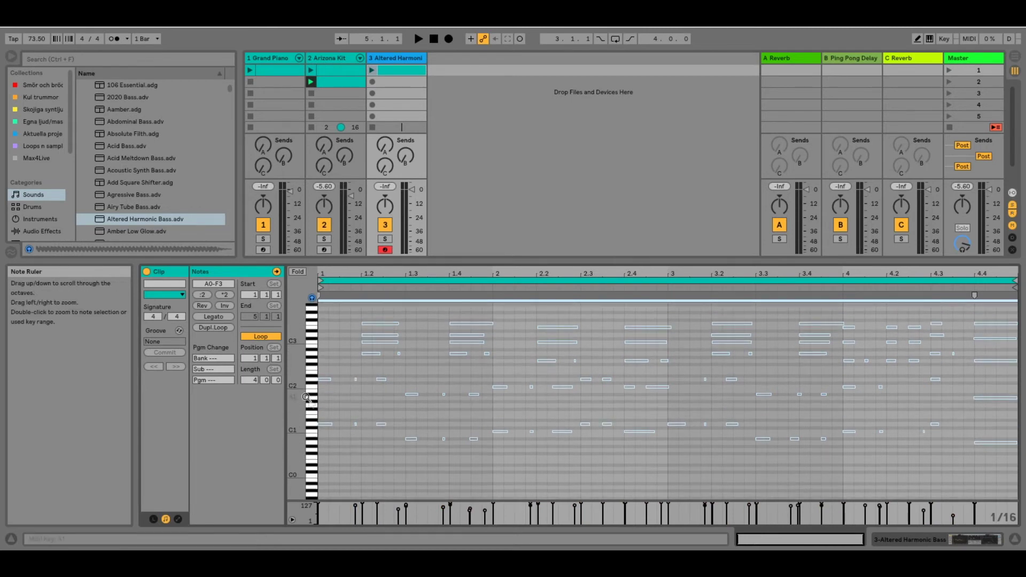
Reactivate only the lowest note line, A0 to D1, play the bass clip and set the track volume to -5.0 dB
{"action": "left_click_drag", "start_coordinate": [312, 410], "coordinate": [312, 482]}
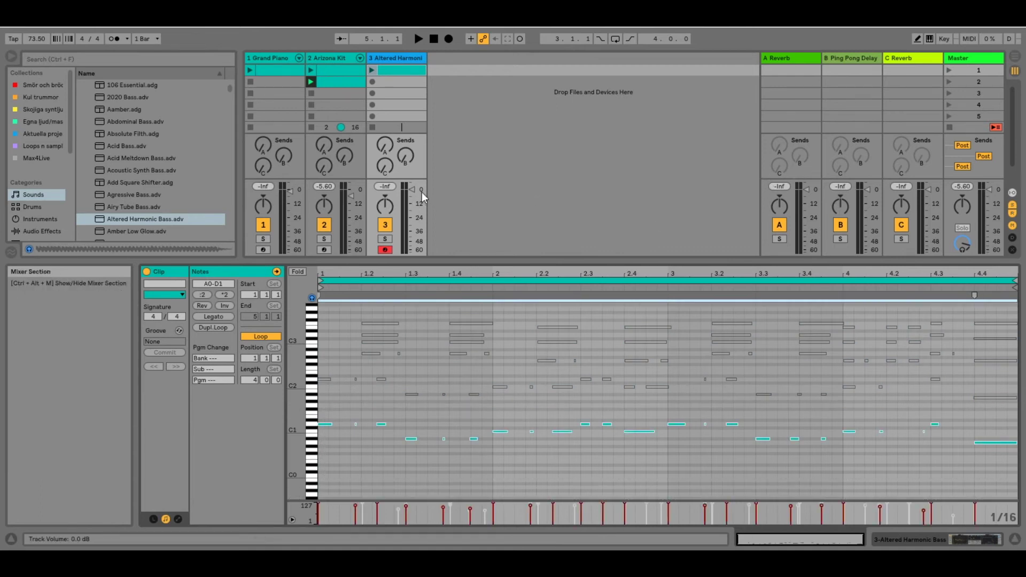
{"action": "left_click", "coordinate": [372, 71]}
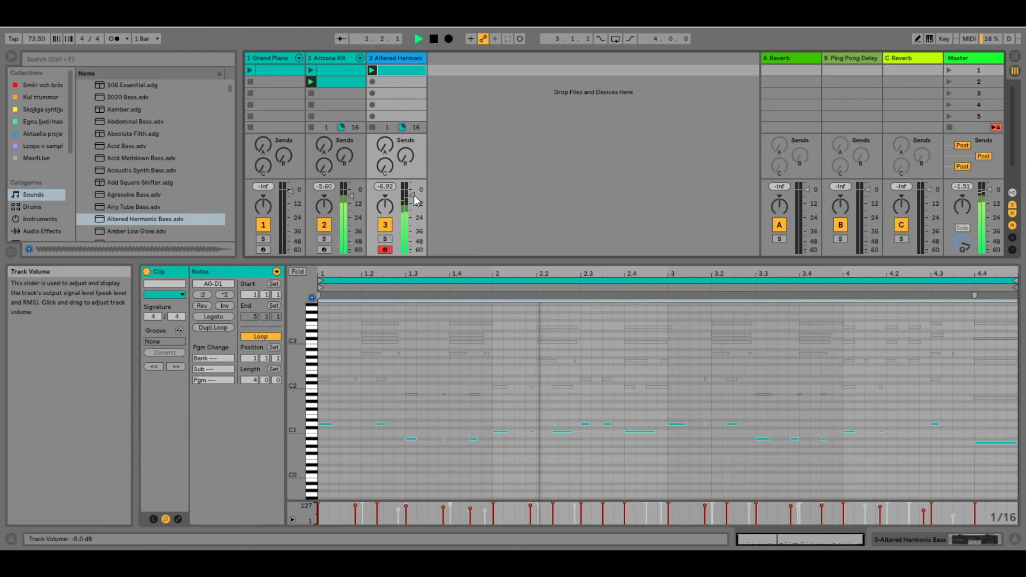
{"action": "mouse_move", "coordinate": [311, 430]}
{"action": "left_mouse_down"}
{"action": "mouse_move", "coordinate": [320, 429]}
{"action": "mouse_move", "coordinate": [305, 427]}
{"action": "left_mouse_up"}
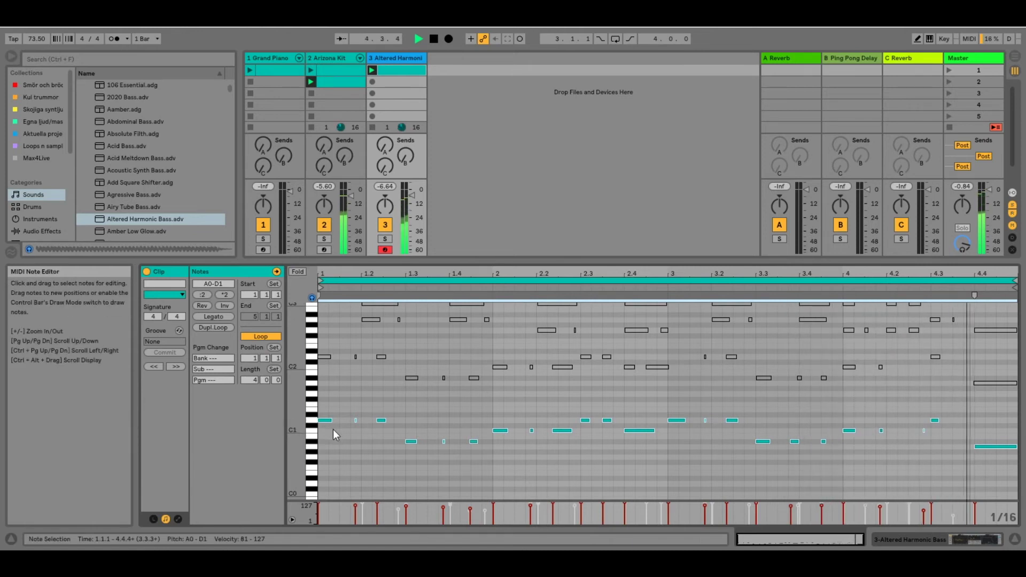
{"action": "key", "text": "space"}
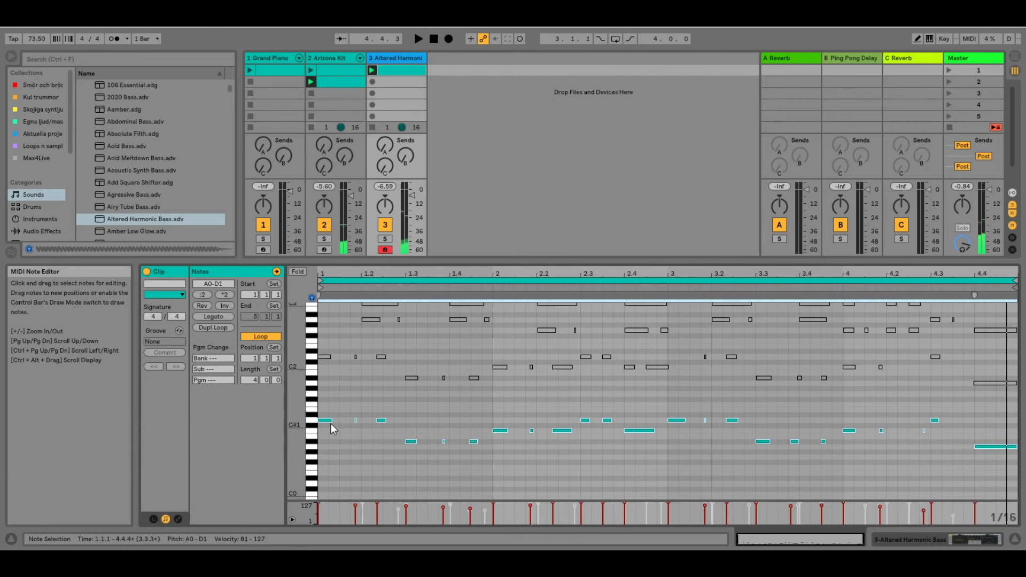
Lengthen all the active bass notes together by extending their ends, and play back the result
{"action": "left_click_drag", "start_coordinate": [330, 422], "coordinate": [338, 423]}
{"action": "key", "text": "space"}
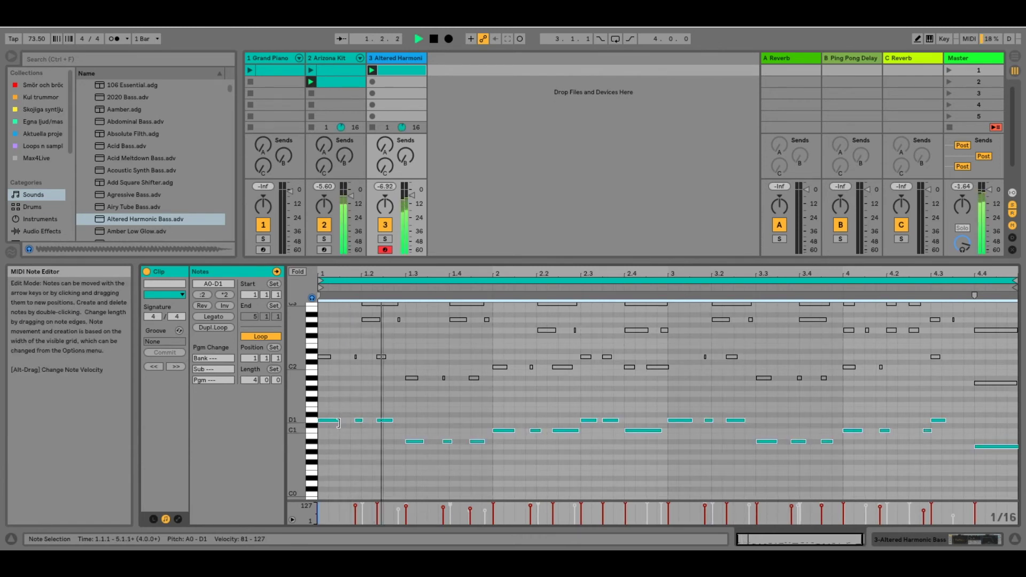
{"action": "key", "text": "space"}
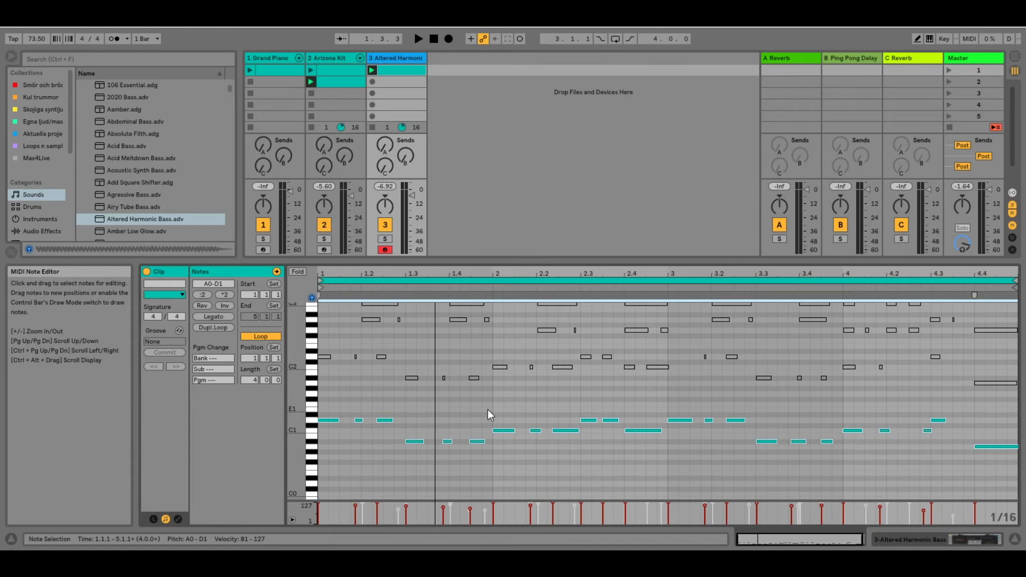
Raise the short bass notes at 2.1.4 and 3.1.4 by one octave, to C2 and D2, and play the clip after each change
{"action": "left_click", "coordinate": [535, 430]}
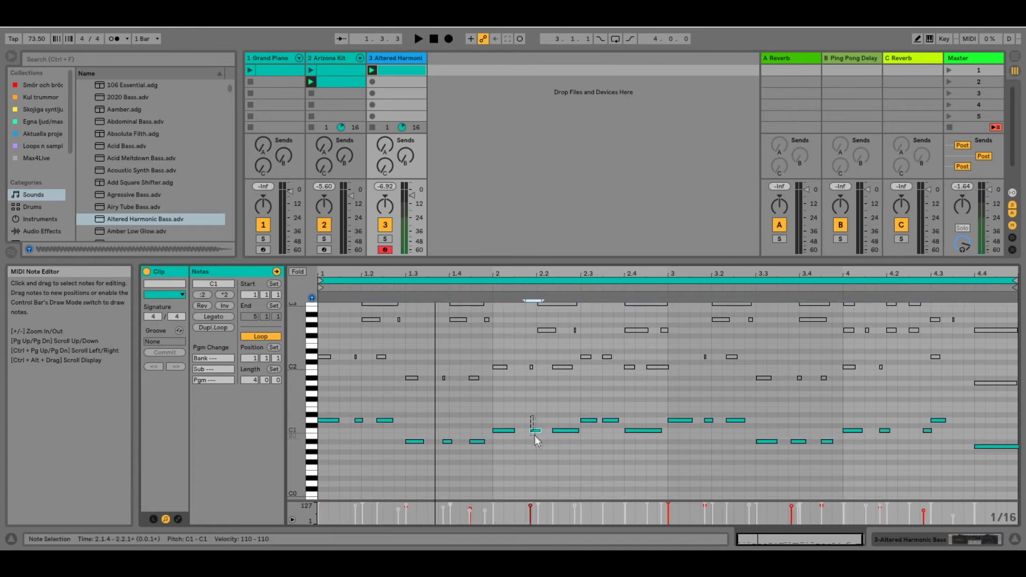
{"action": "key", "text": "shift+Up"}
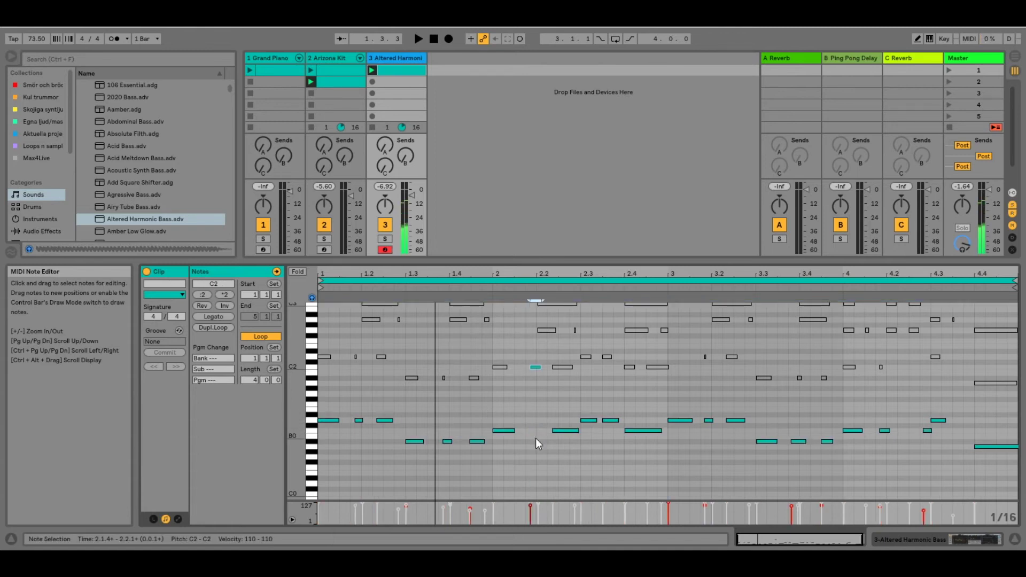
{"action": "left_click", "coordinate": [487, 286]}
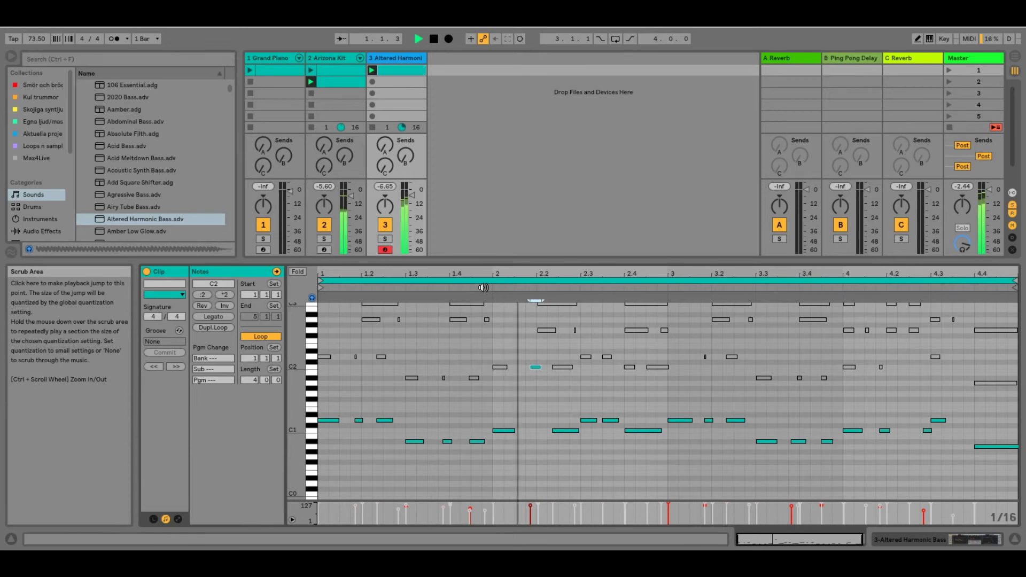
{"action": "key", "text": "space"}
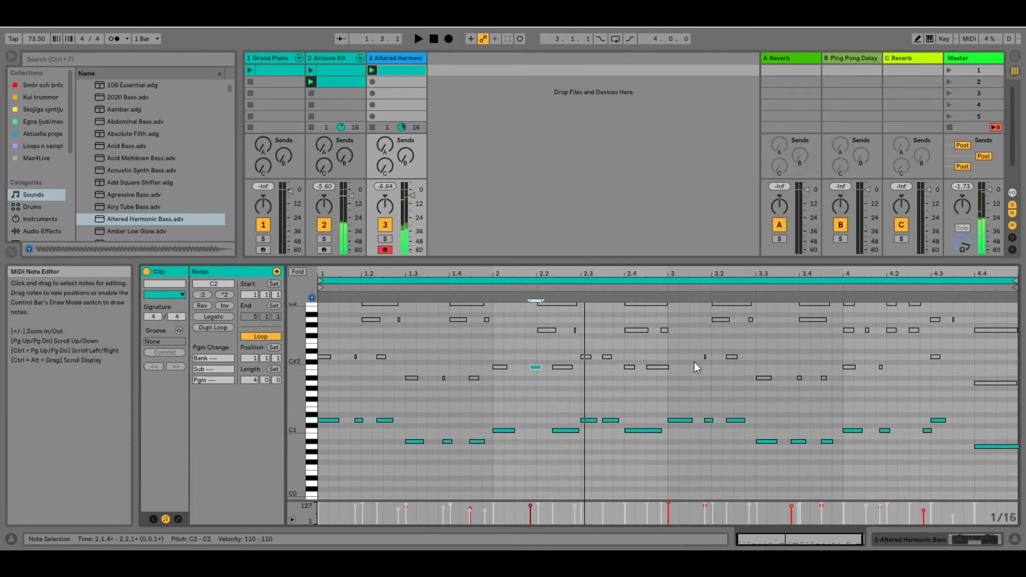
{"action": "left_click", "coordinate": [707, 420]}
{"action": "key", "text": "shift+Up"}
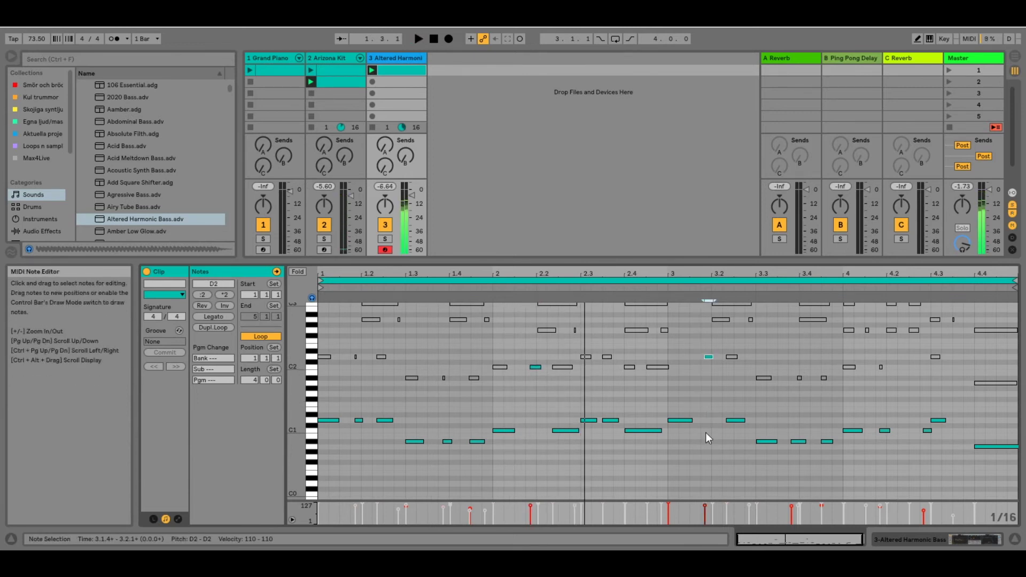
{"action": "left_click", "coordinate": [652, 289]}
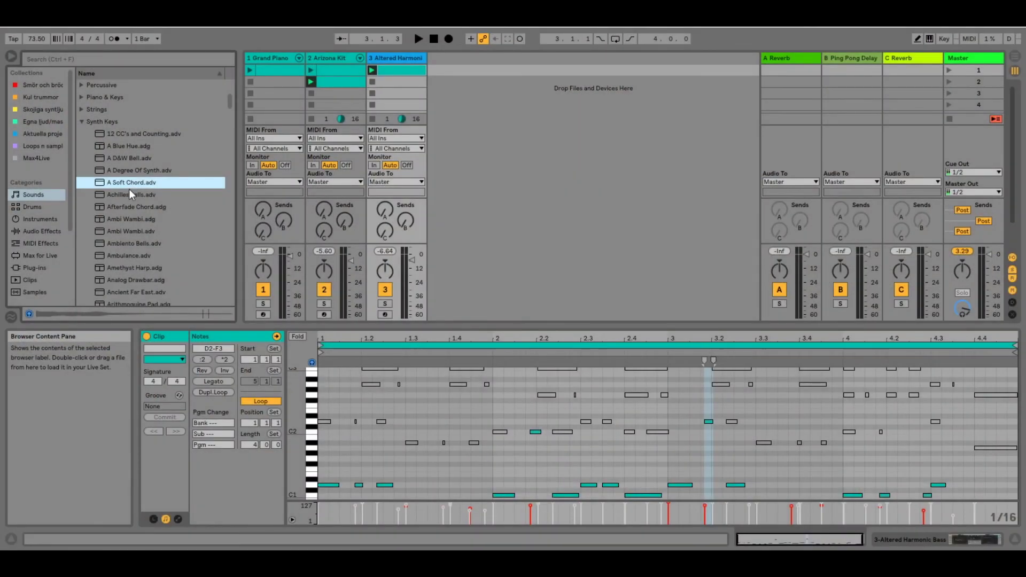
Load Afterfade Chord.adg from the Synth Keys sounds on a new track and copy the Grand Piano clip into its first slot
{"action": "left_click", "coordinate": [130, 204]}
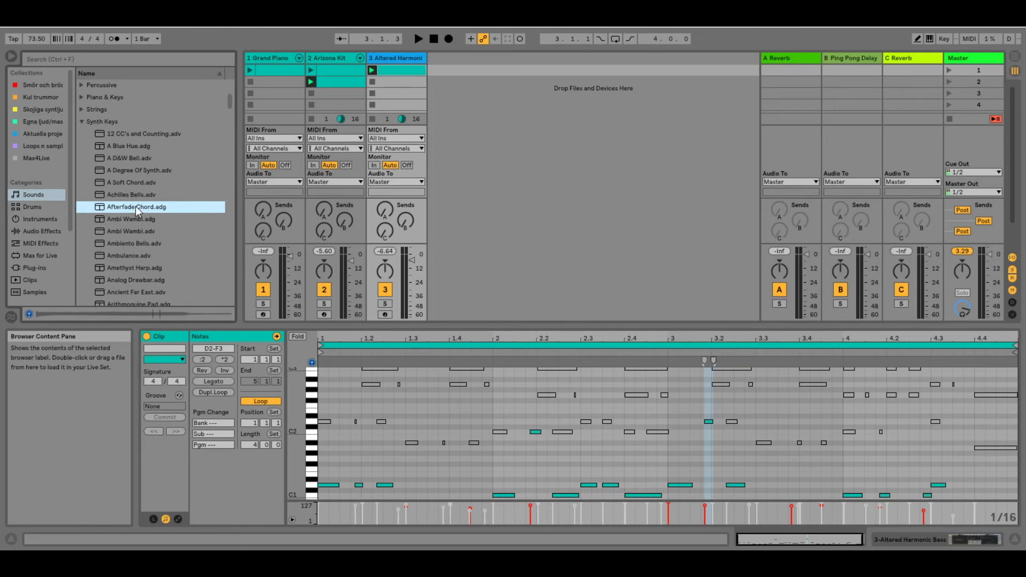
{"action": "left_click_drag", "start_coordinate": [128, 207], "coordinate": [454, 93]}
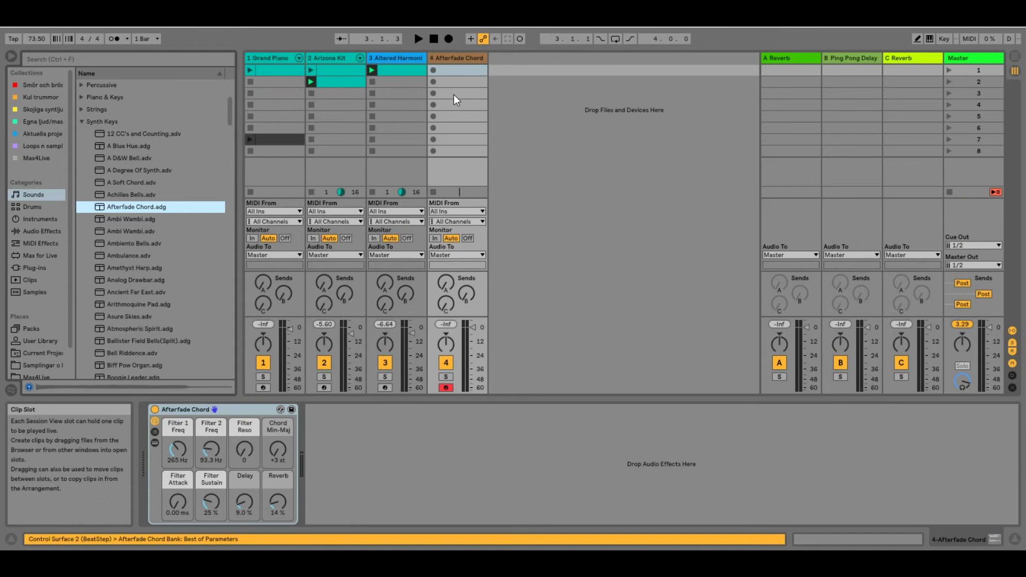
{"action": "left_click", "coordinate": [271, 69]}
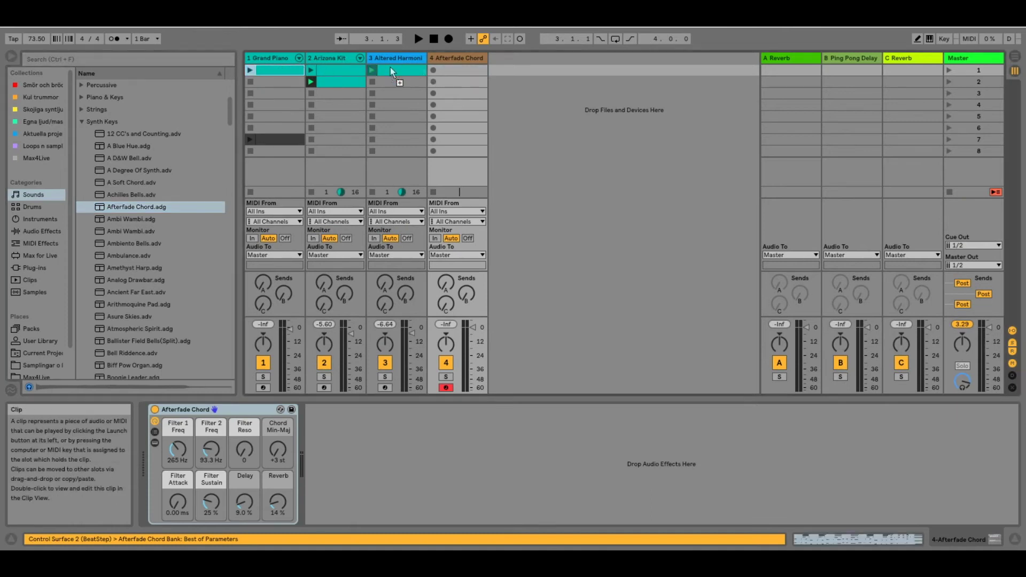
{"action": "double_click", "coordinate": [470, 70]}
{"action": "left_click", "coordinate": [470, 69]}
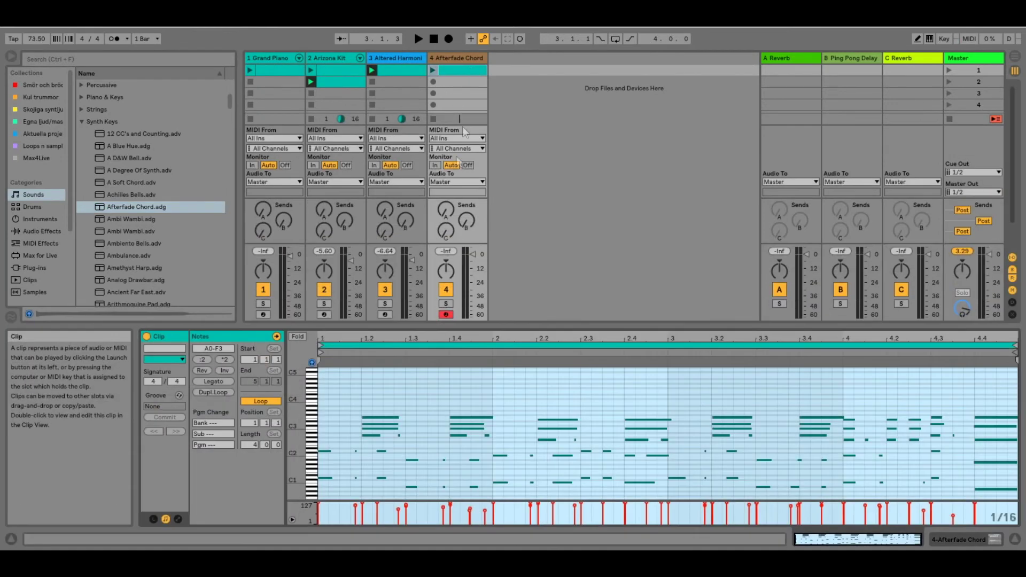
Deactivate all notes in the Afterfade Chord clip, reactivate only the upper chord notes from G2 to F3, and play the clip
{"action": "key", "text": "ctrl+a"}
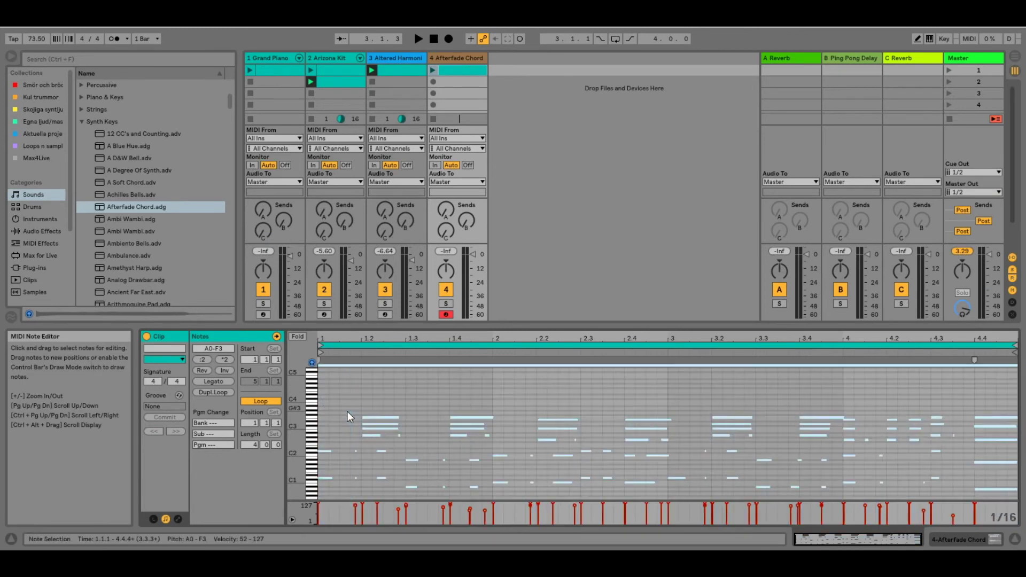
{"action": "left_click", "coordinate": [350, 417]}
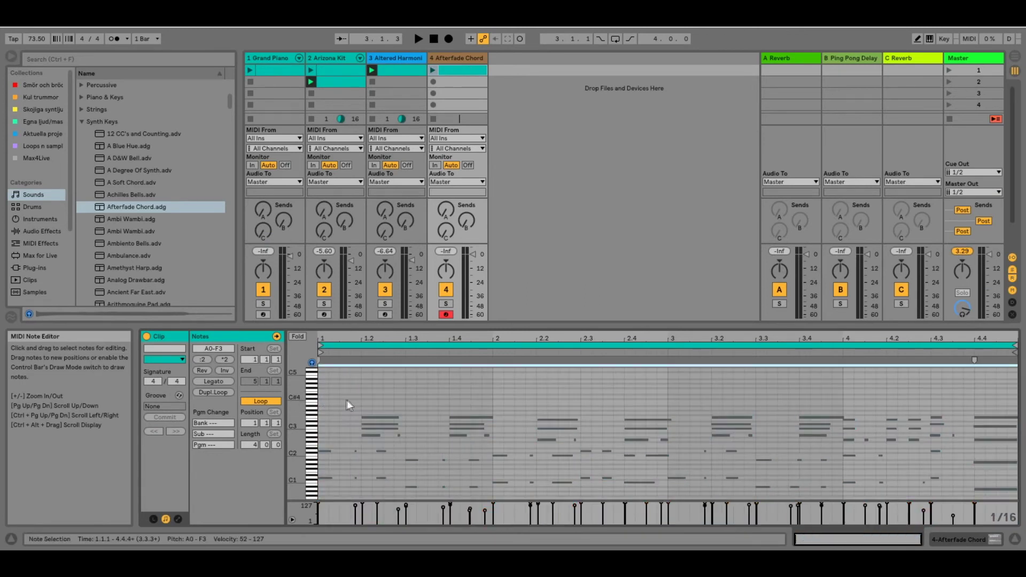
{"action": "left_click_drag", "start_coordinate": [302, 406], "coordinate": [1018, 438]}
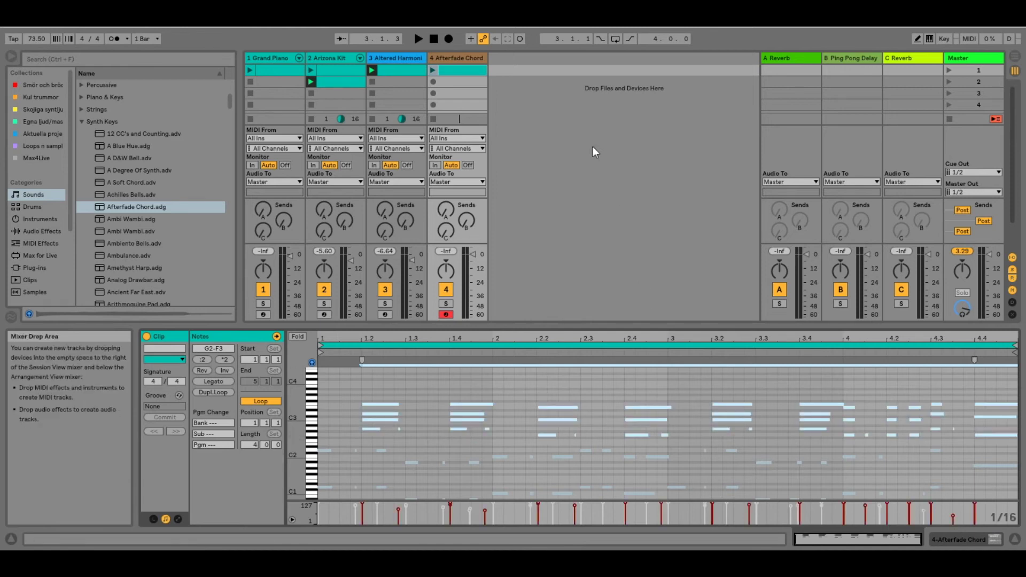
{"action": "left_click", "coordinate": [431, 71]}
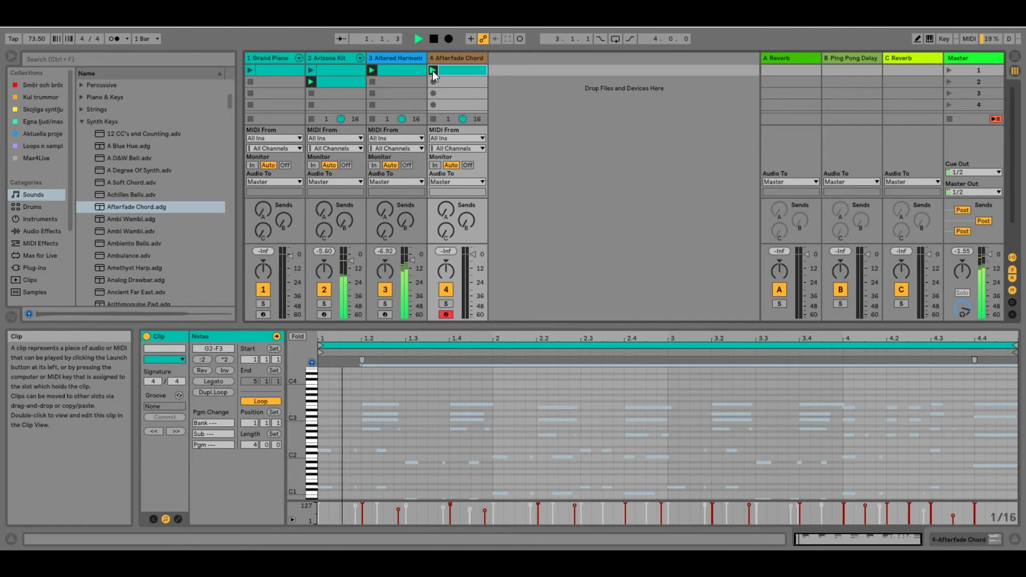
{"action": "double_click", "coordinate": [297, 416]}
{"action": "key", "text": "space"}
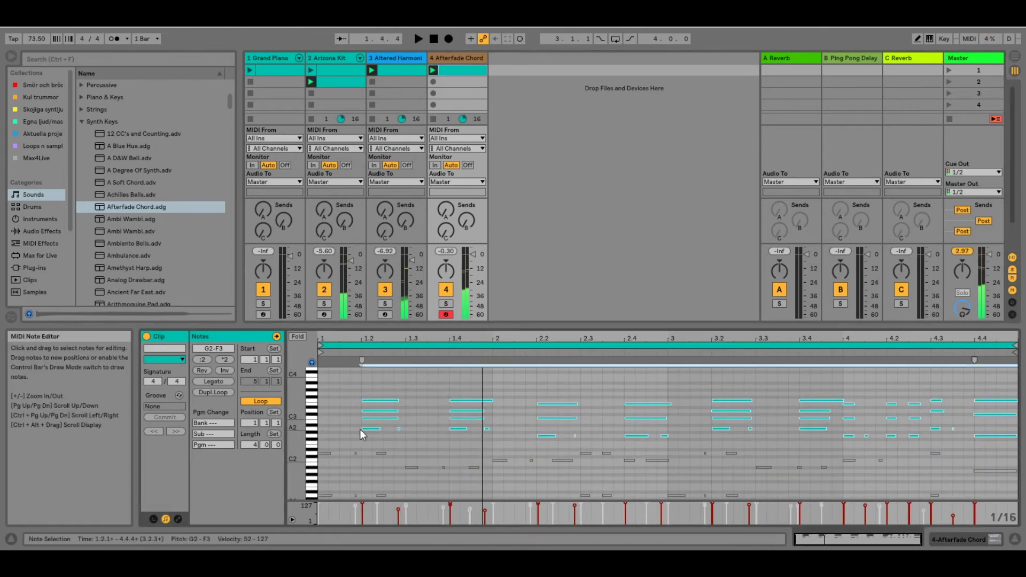
Raise the active chord notes one octave to G3–F4, play them back and set the Afterfade Chord track volume to -2.0 dB
{"action": "key", "text": "shift+Up"}
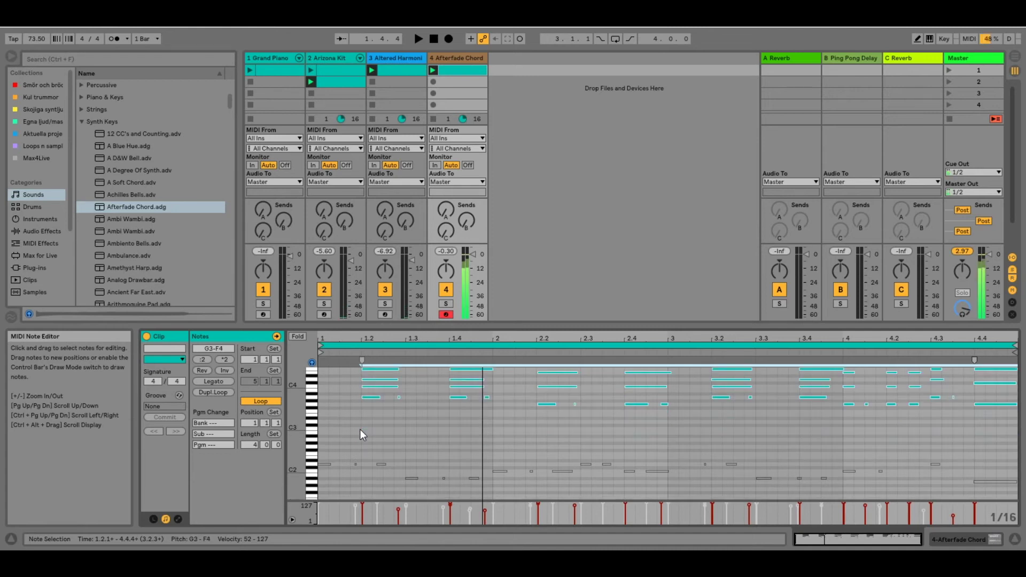
{"action": "key", "text": "space"}
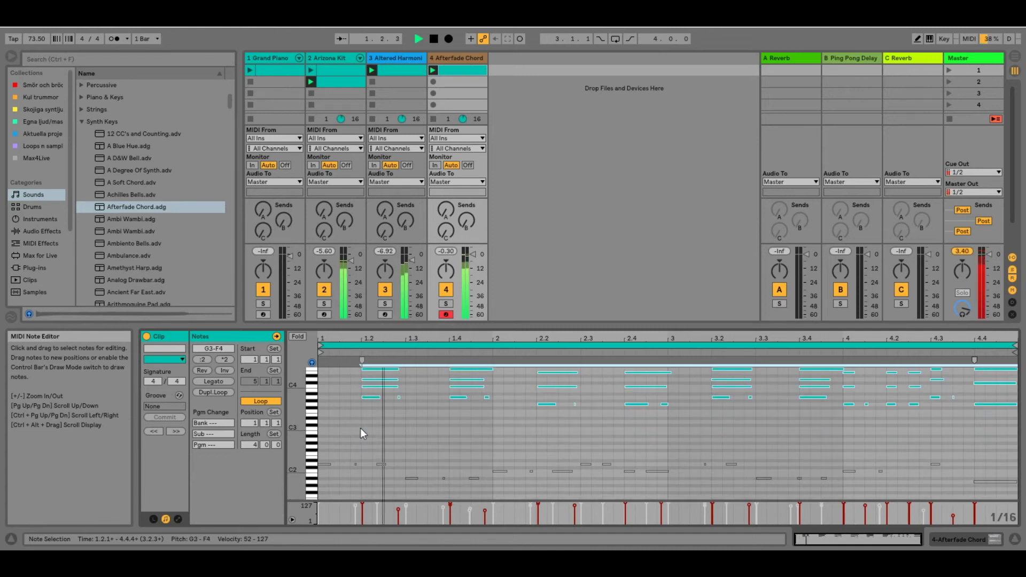
{"action": "scroll", "coordinate": [293, 383], "scroll_direction": "up", "scroll_amount": 3}
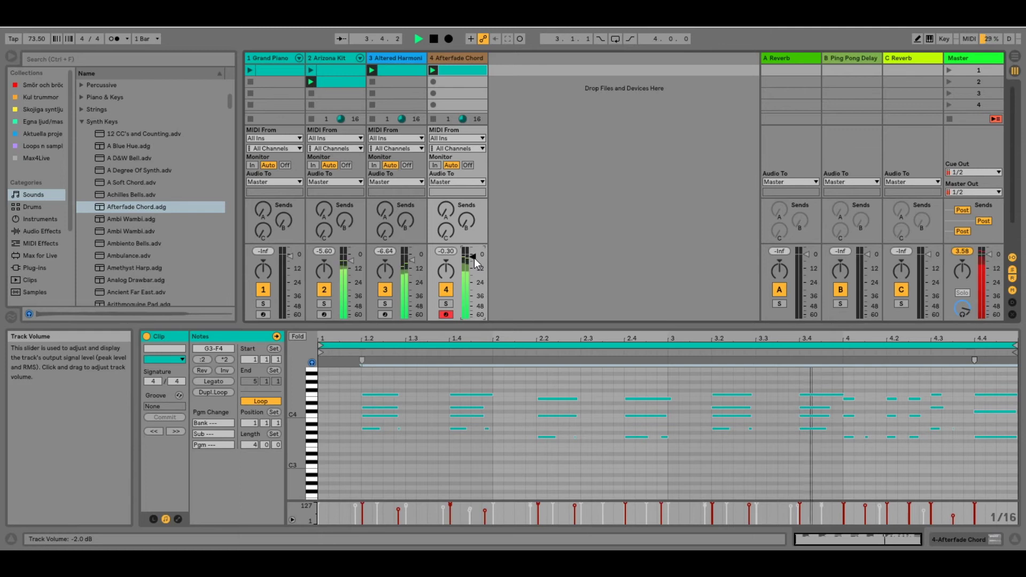
{"action": "left_click", "coordinate": [392, 463]}
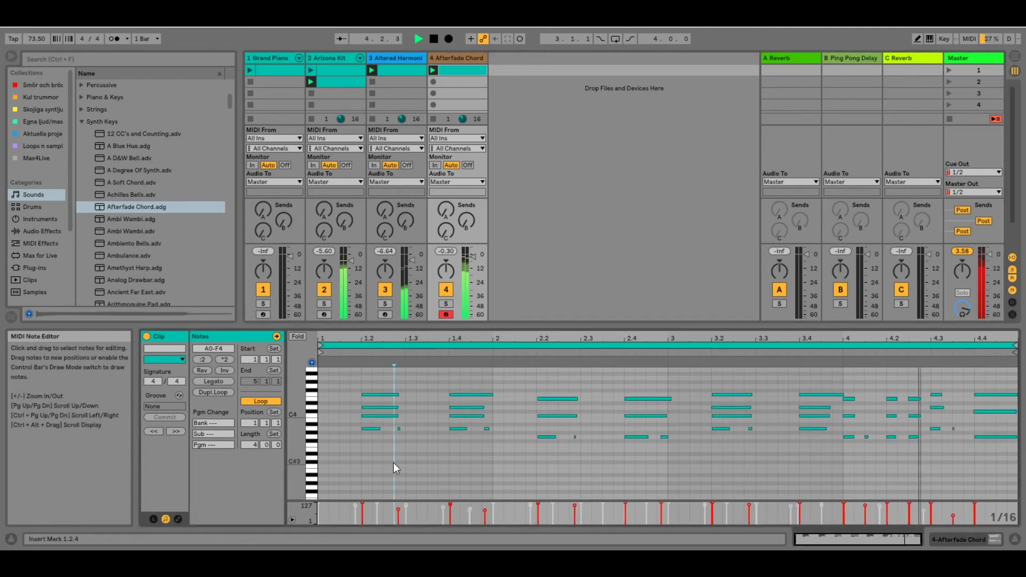
{"action": "key", "text": "space"}
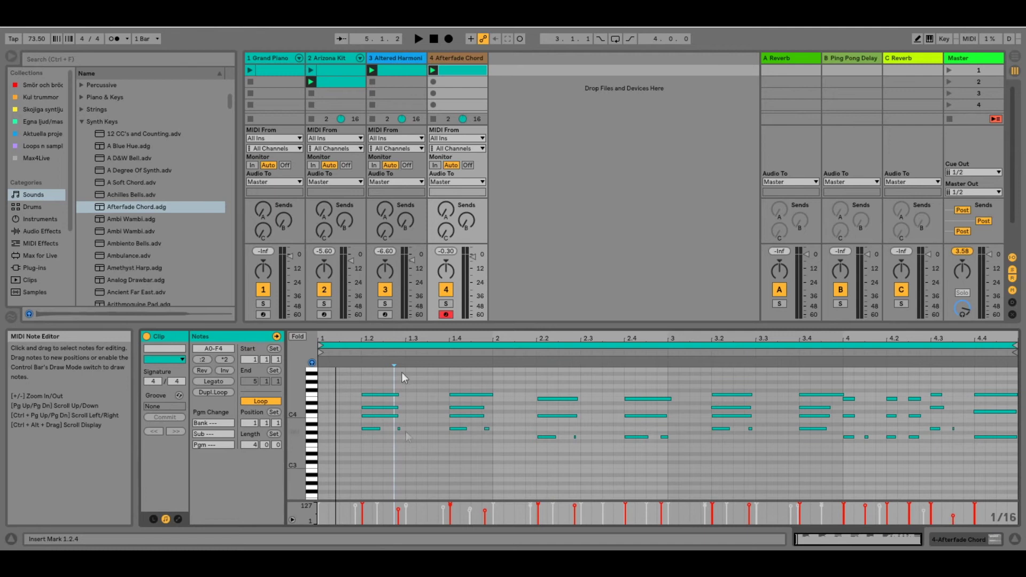
Preview several Synth Lead sounds, from A Thick Wave.adv to Analog Line.adv, and load A Thick Wave.adv on a new track
{"action": "left_click", "coordinate": [81, 122]}
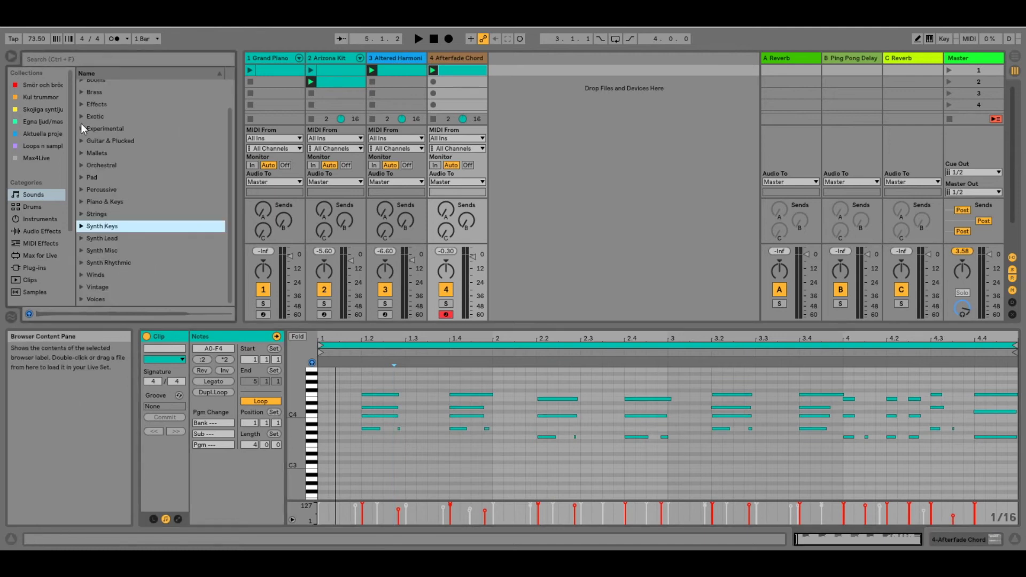
{"action": "left_click", "coordinate": [82, 238]}
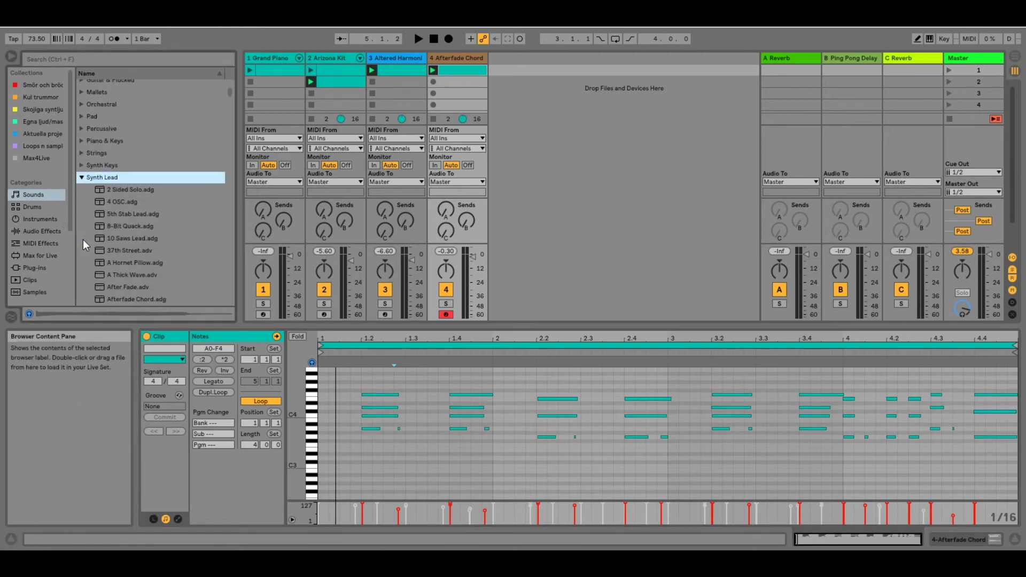
{"action": "left_click", "coordinate": [120, 274]}
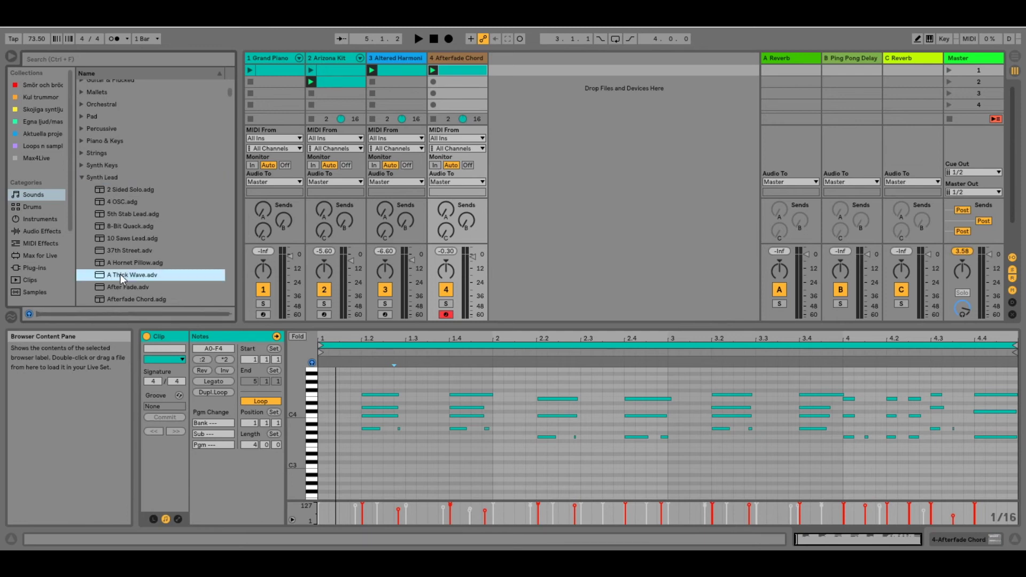
{"action": "left_click", "coordinate": [130, 287]}
{"action": "scroll", "coordinate": [130, 289], "scroll_direction": "down", "scroll_amount": 3}
{"action": "left_click", "coordinate": [129, 261]}
{"action": "left_click", "coordinate": [133, 274]}
{"action": "left_click", "coordinate": [138, 286]}
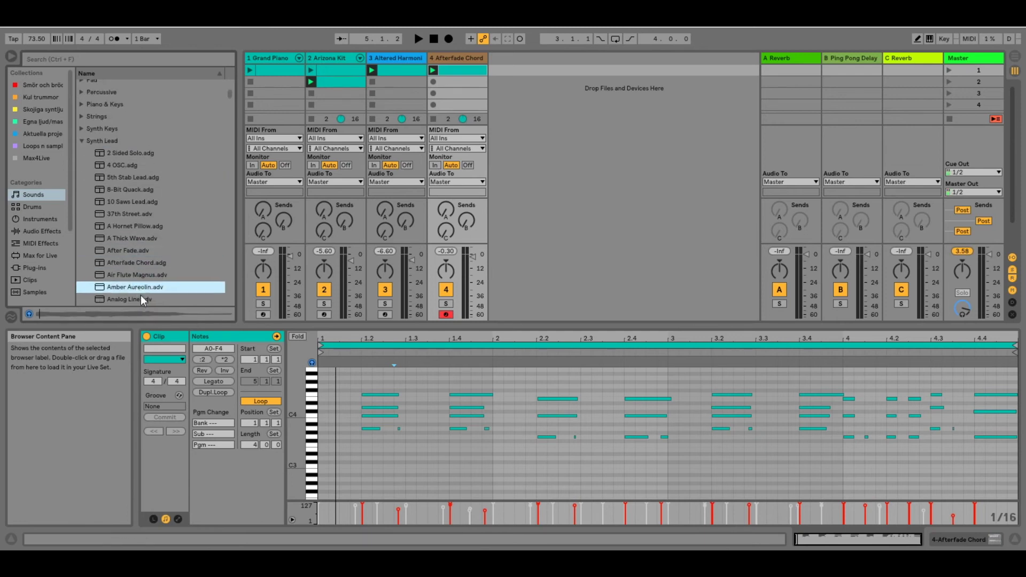
{"action": "left_click", "coordinate": [134, 300]}
{"action": "left_click", "coordinate": [120, 242]}
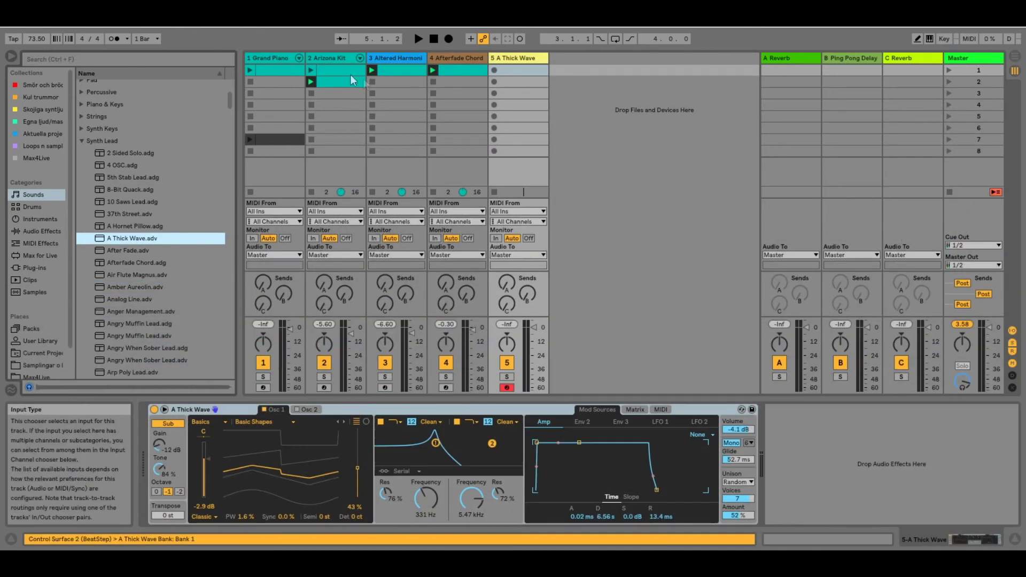
Copy the Grand Piano clip into the first slot of the A Thick Wave track and deactivate all its notes
{"action": "left_click_drag", "start_coordinate": [269, 71], "coordinate": [520, 68]}
{"action": "double_click", "coordinate": [521, 71]}
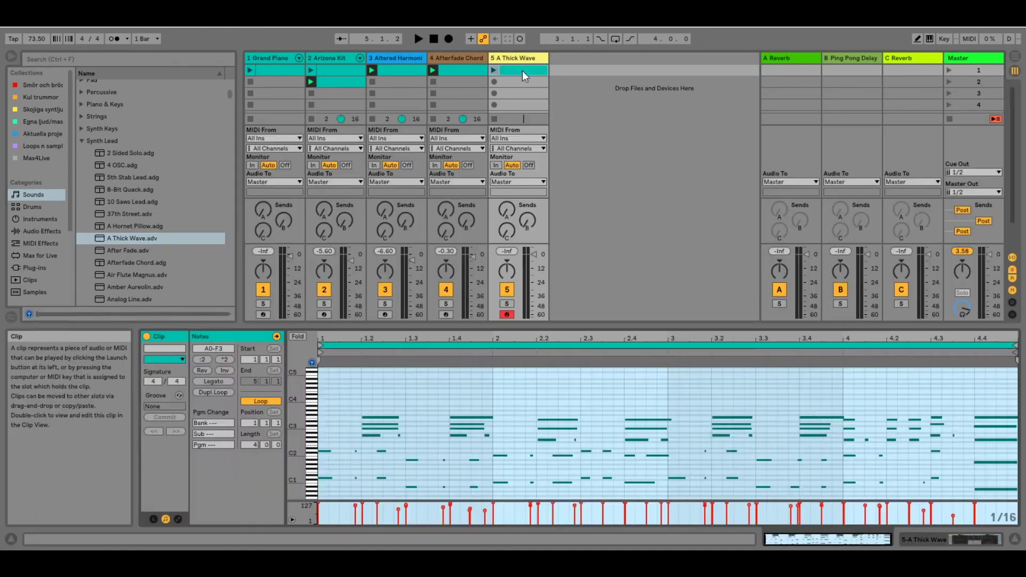
{"action": "left_click_drag", "start_coordinate": [314, 432], "coordinate": [313, 424]}
{"action": "left_click", "coordinate": [337, 424]}
{"action": "key", "text": "ctrl+a"}
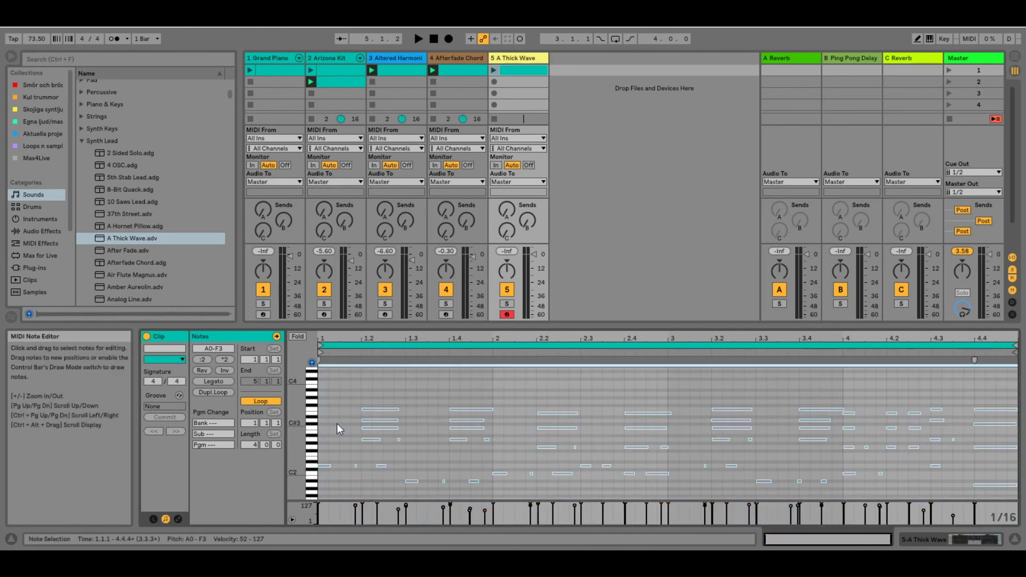
{"action": "left_click_drag", "start_coordinate": [313, 428], "coordinate": [316, 439]}
{"action": "left_click", "coordinate": [347, 450]}
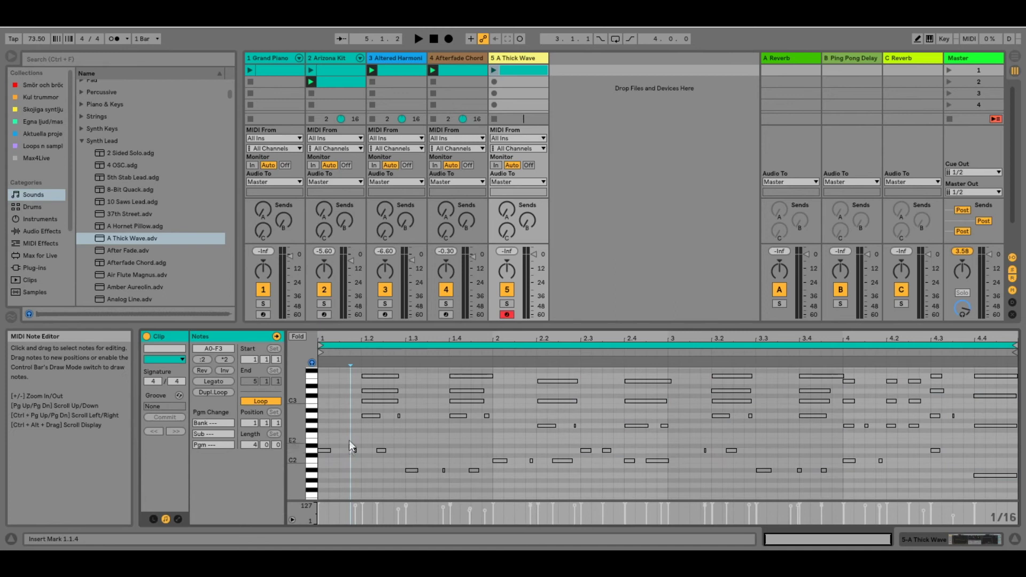
Reactivate single notes in bars 1 and 2 of the A Thick Wave clip to form a one-voice lead line between the bass and chord notes
{"action": "left_click", "coordinate": [324, 450]}
{"action": "left_click_drag", "start_coordinate": [386, 412], "coordinate": [387, 412]}
{"action": "left_click_drag", "start_coordinate": [396, 453], "coordinate": [412, 476]}
{"action": "left_click", "coordinate": [458, 415], "text": "shift"}
{"action": "left_click", "coordinate": [486, 415], "text": "shift"}
{"action": "left_click", "coordinate": [555, 401], "text": "shift"}
{"action": "left_click", "coordinate": [574, 425], "text": "shift"}
{"action": "left_click", "coordinate": [586, 450], "text": "shift"}
{"action": "left_click", "coordinate": [635, 426], "text": "shift"}
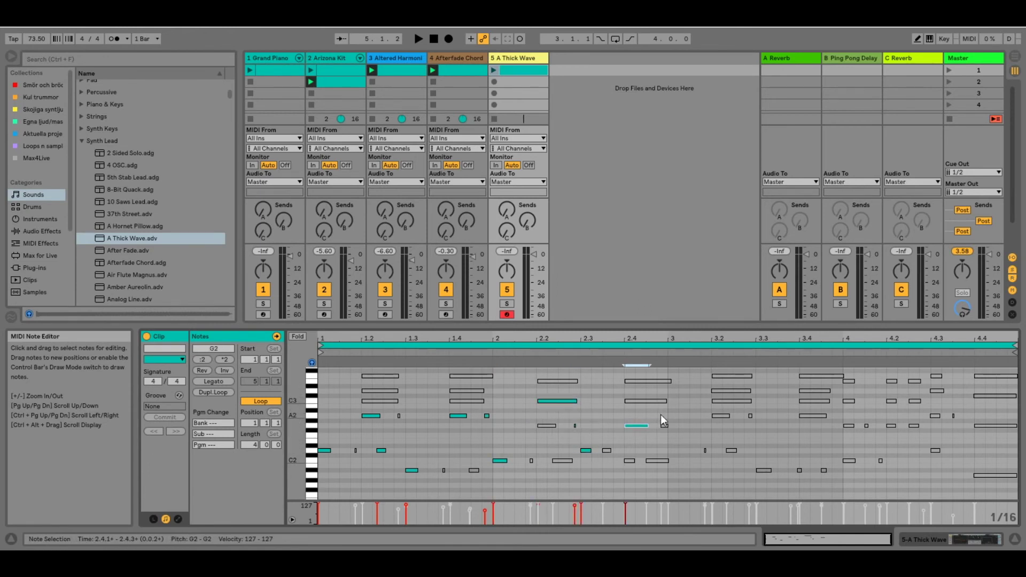
Continue the single-note lead line through bars 3 and 4, play the clip, and make A1 the active final note instead of G2
{"action": "left_click", "coordinate": [723, 391], "text": "shift"}
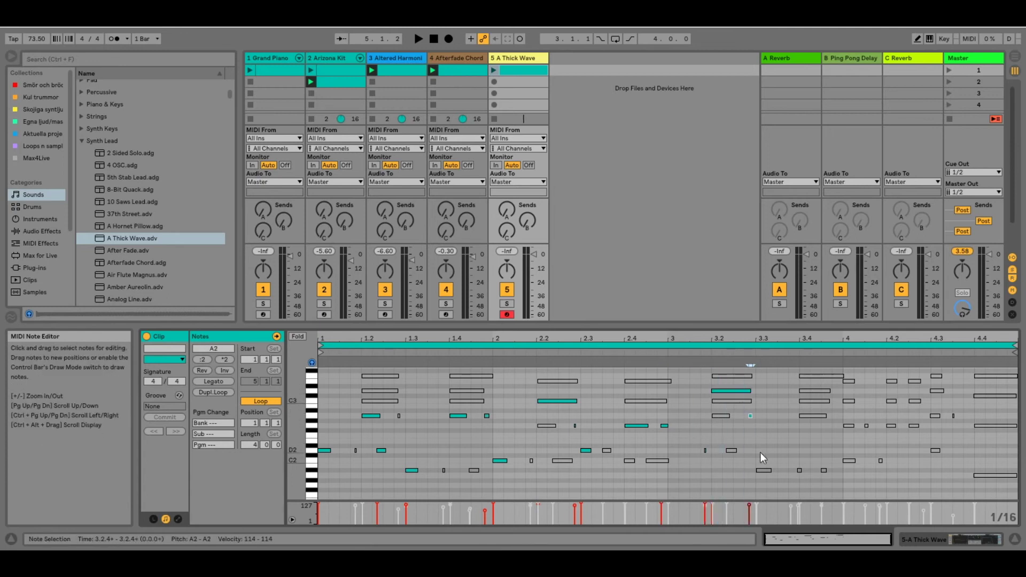
{"action": "left_click", "coordinate": [807, 415], "text": "shift"}
{"action": "left_click", "coordinate": [849, 401], "text": "shift"}
{"action": "left_click", "coordinate": [914, 400], "text": "shift"}
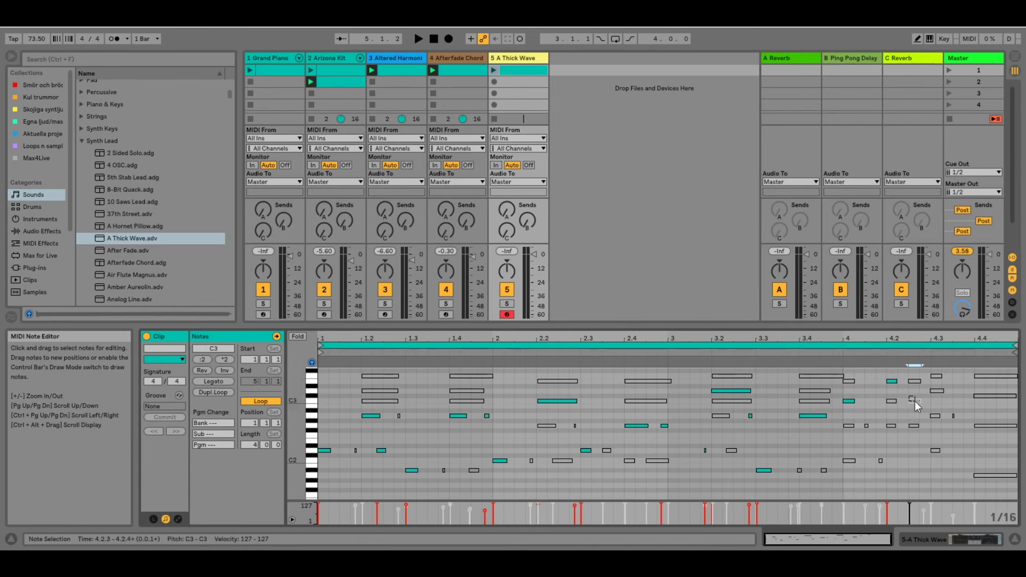
{"action": "left_click", "coordinate": [924, 420], "text": "shift"}
{"action": "left_click", "coordinate": [935, 416], "text": "shift"}
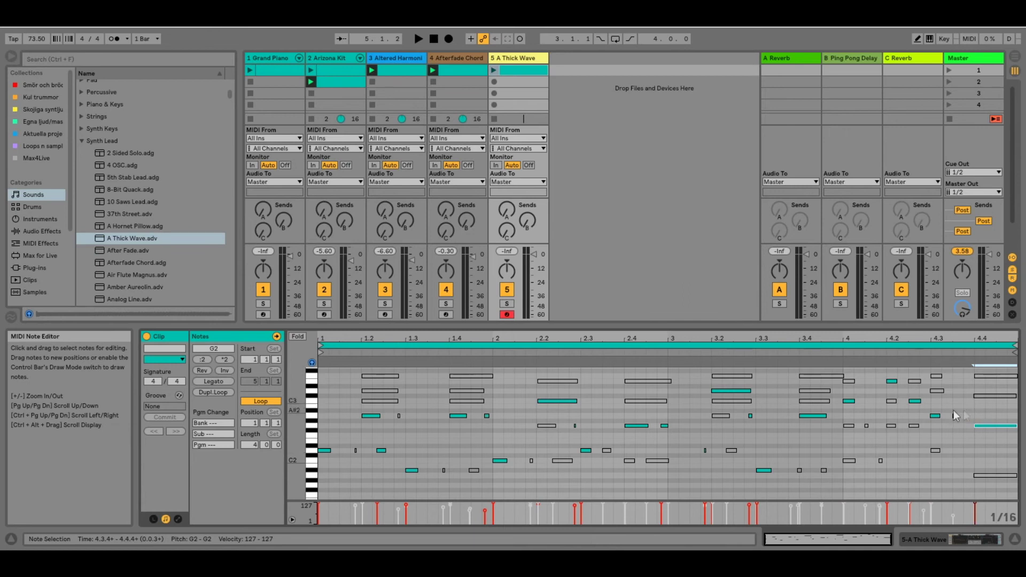
{"action": "left_click", "coordinate": [495, 70]}
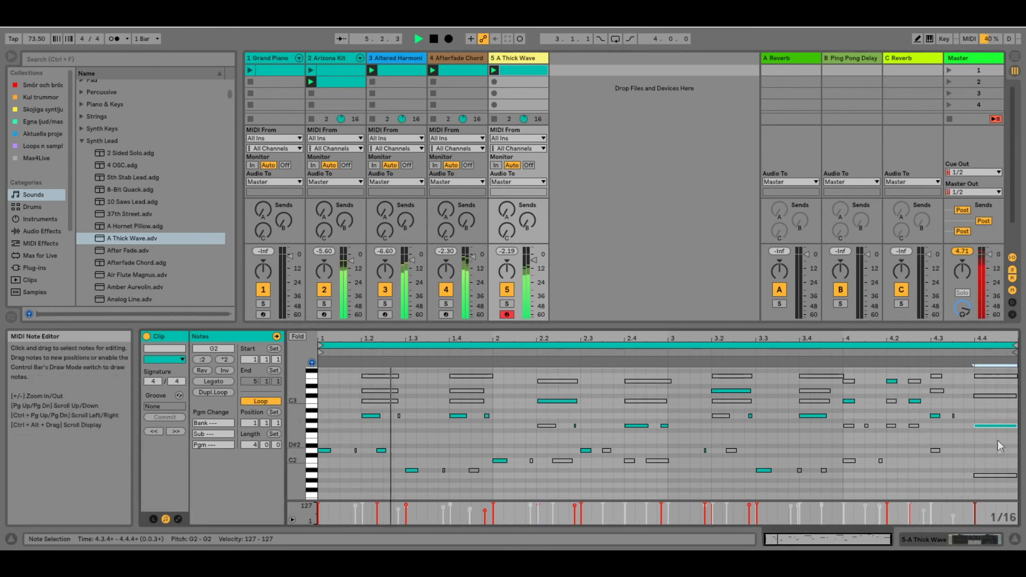
{"action": "left_click", "coordinate": [989, 475]}
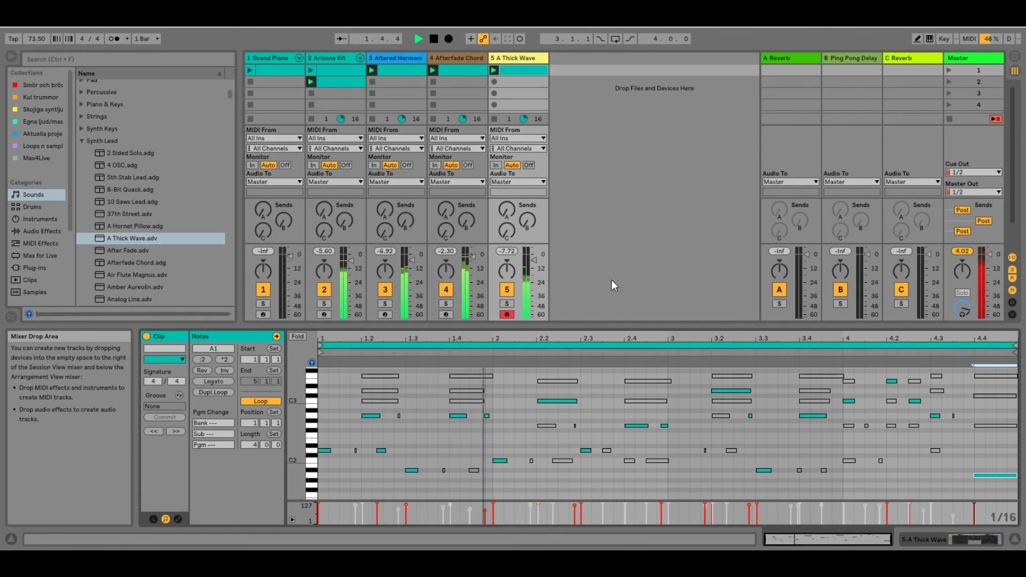
Mute the Grand Piano track, launch its first clip, and toggle its solo on and off to compare the original piano with the arrangement
{"action": "left_click", "coordinate": [264, 292]}
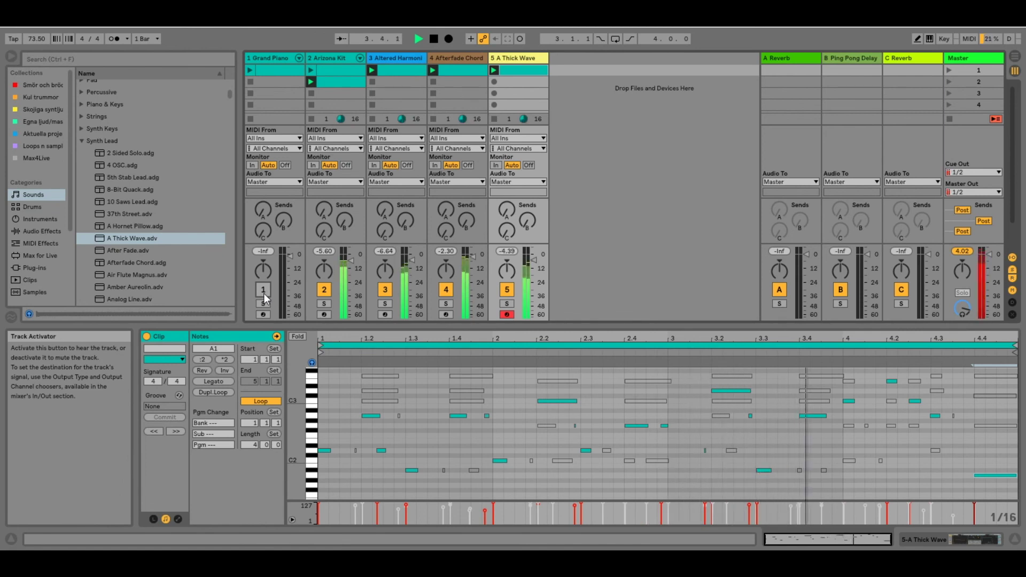
{"action": "left_click", "coordinate": [251, 69]}
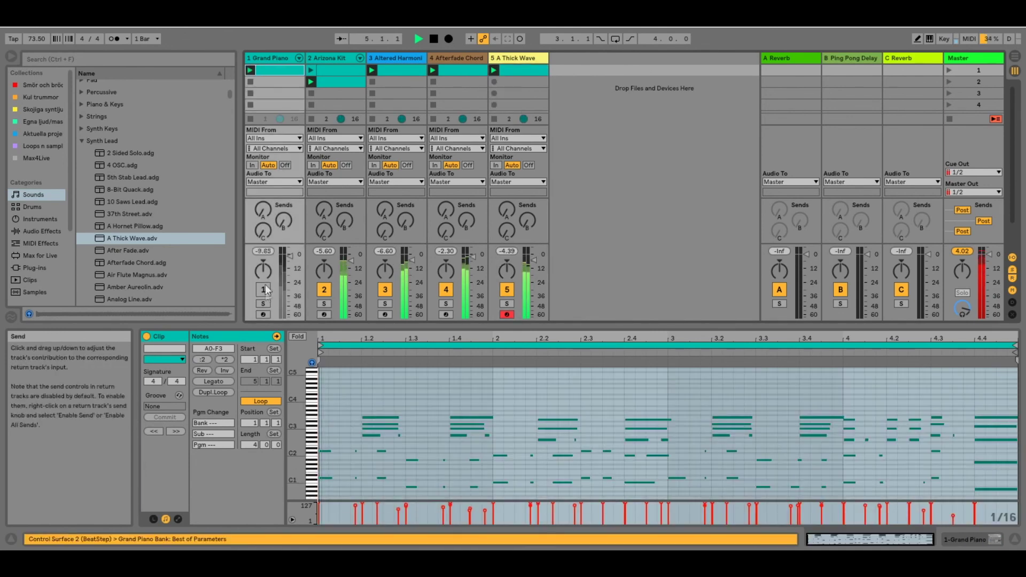
{"action": "left_click", "coordinate": [264, 303]}
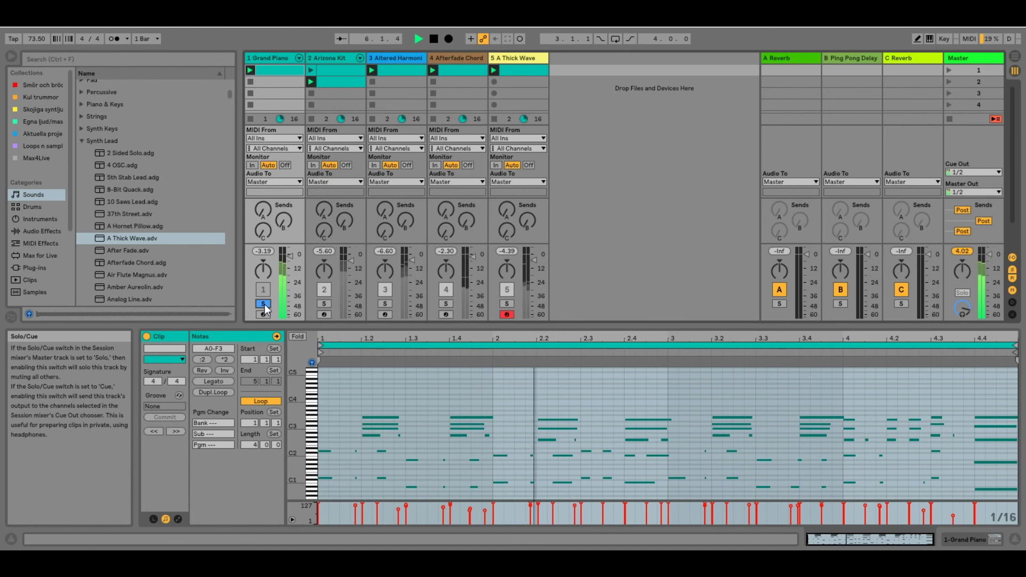
{"action": "left_click", "coordinate": [265, 303]}
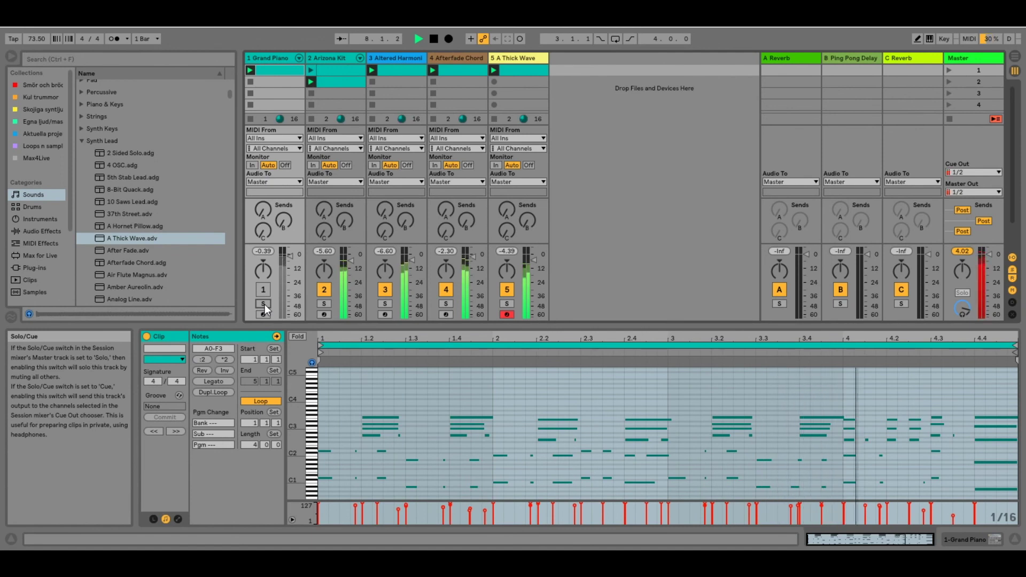
{"action": "left_click", "coordinate": [265, 304]}
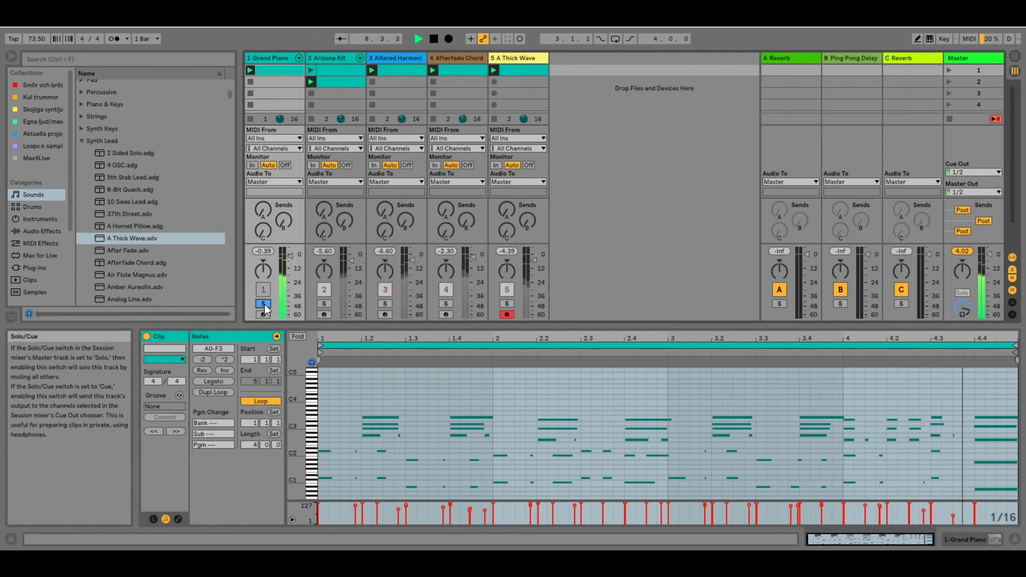
{"action": "left_click", "coordinate": [264, 304]}
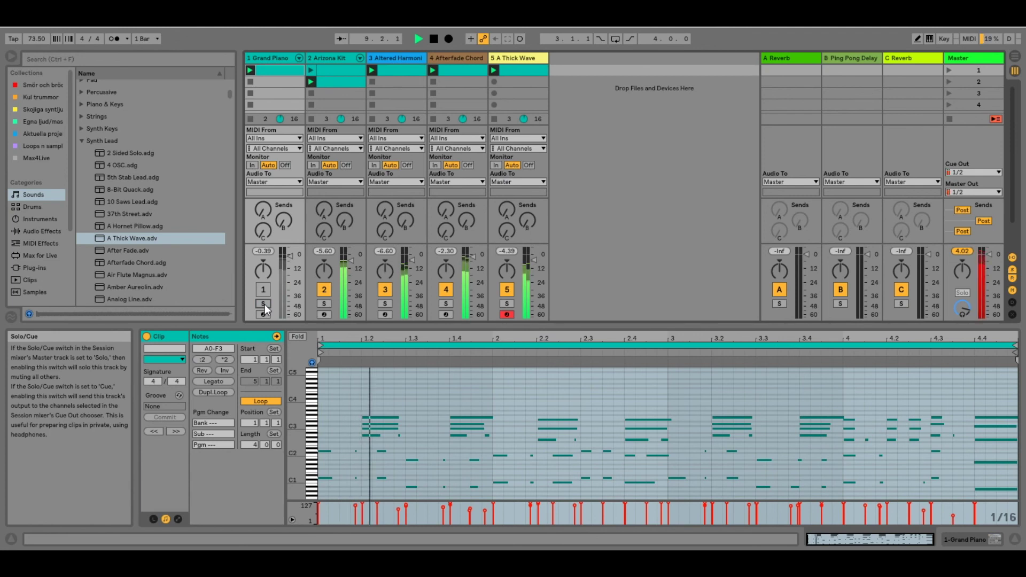